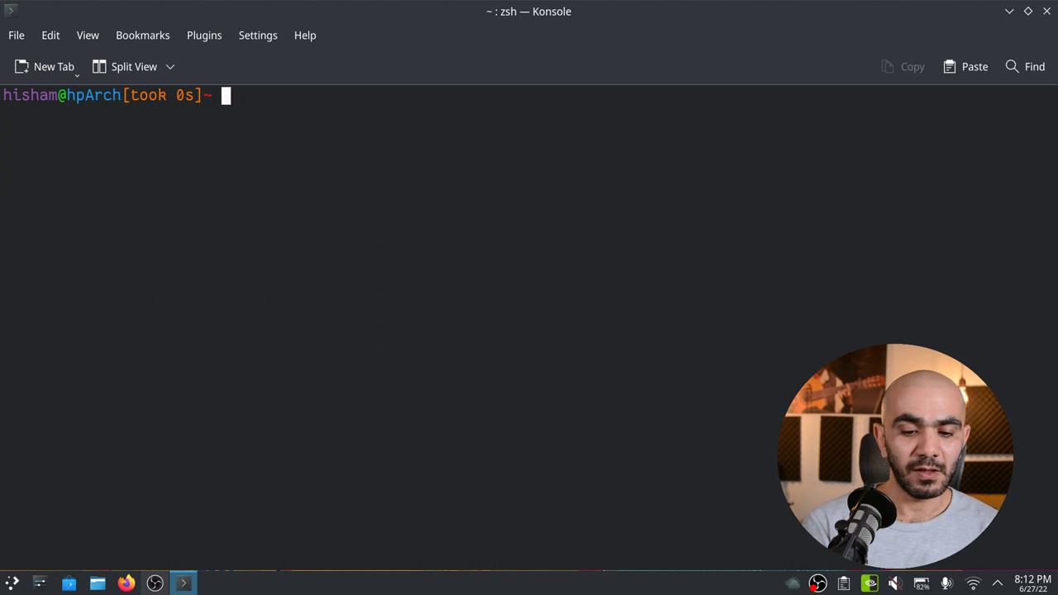
Check the status of ufw.service with sudo systemctl, reusing the previous start command with status in place of start.
key("Up")
key("Left")
key("Left")
key("Left")
key("Left")
key("Left")
key("Left")
key("Left")
key("Left")
key("Left")
key("Left")
key("Left")
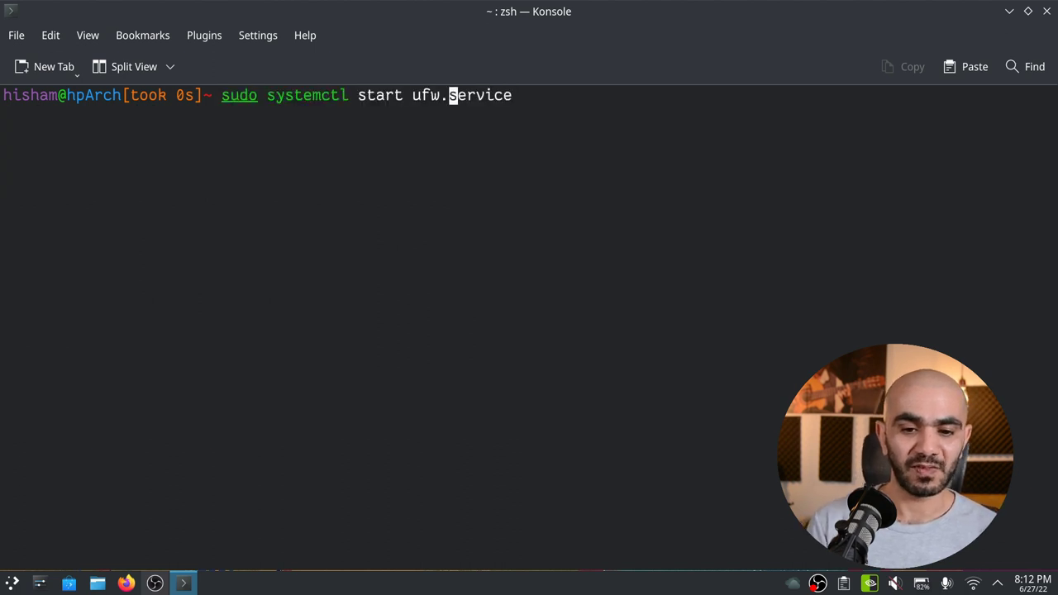
key("BackSpace")
key("BackSpace")
key("BackSpace")
key("BackSpace")
type("atus")
key("Return")
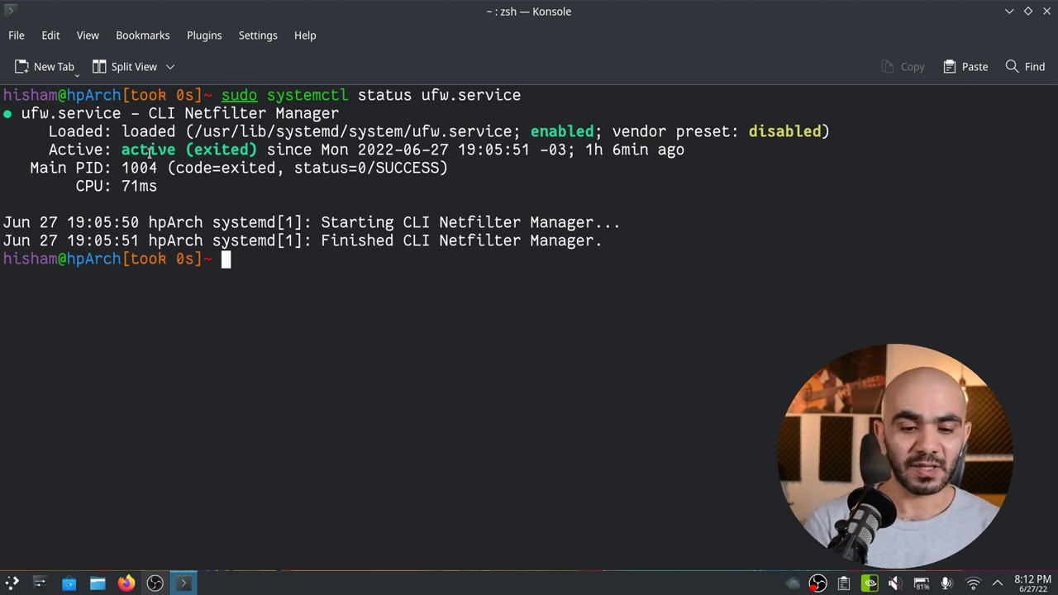
Enable the firewall by running sudo ufw enable.
type("sudo ")
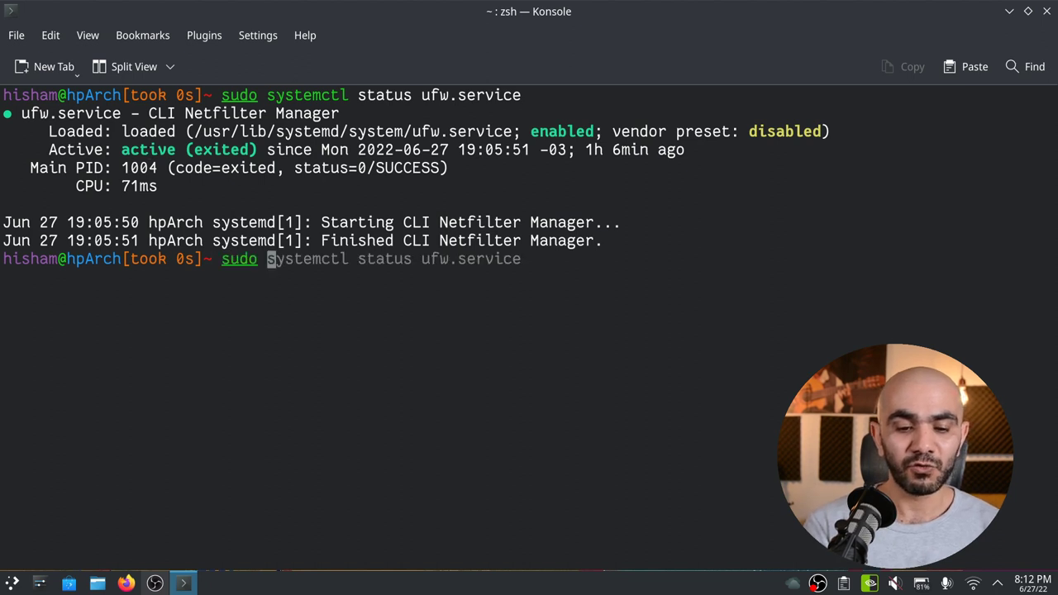
type("ufw enable")
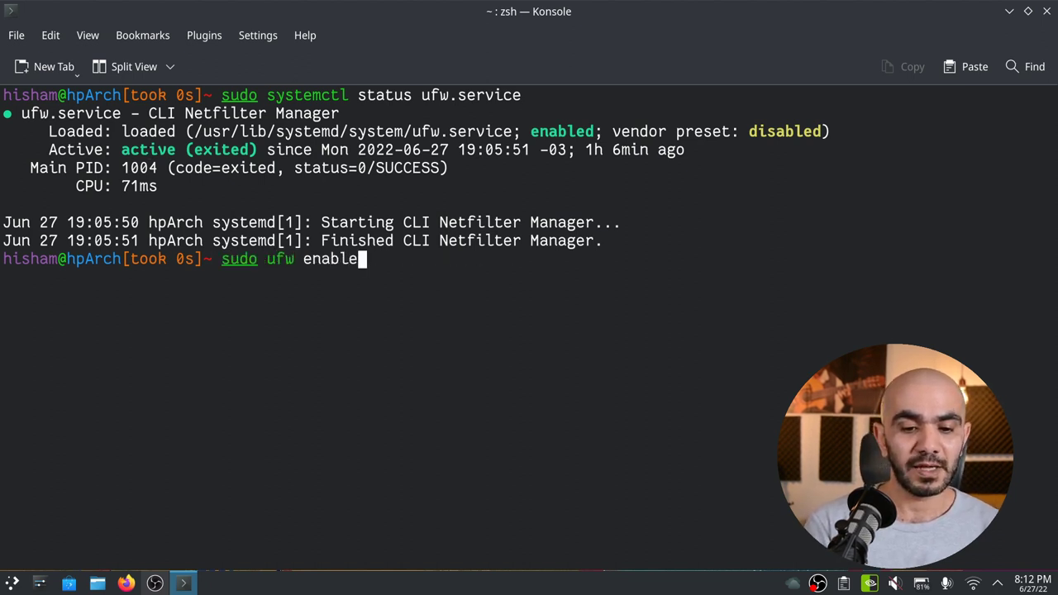
key("Return")
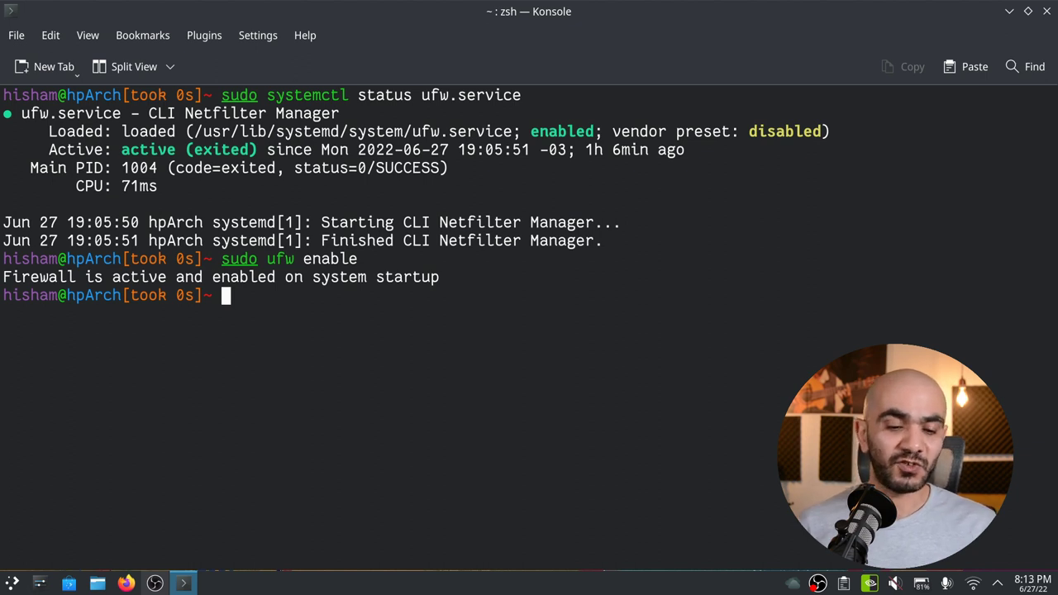
Launch the Firewall Configuration application (gufw), authenticate with the account password, and minimize the terminal window.
key("super")
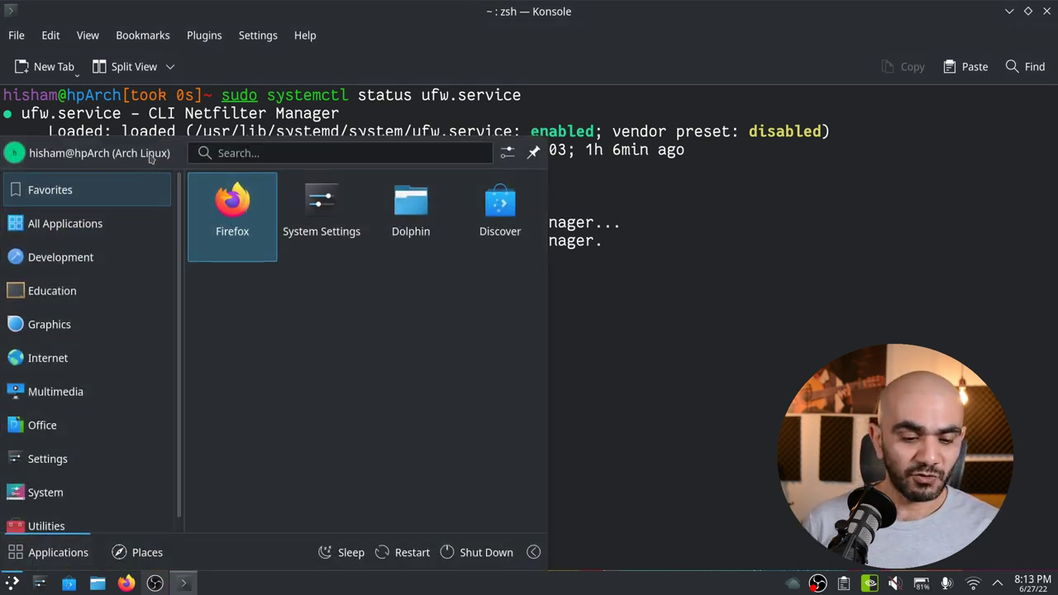
type("gufw")
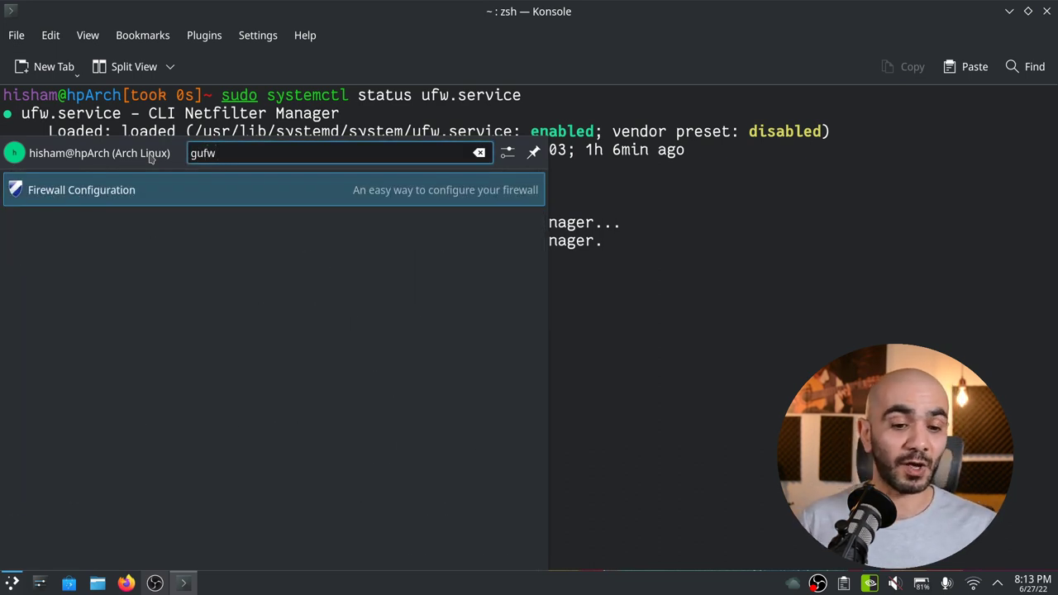
key("Return")
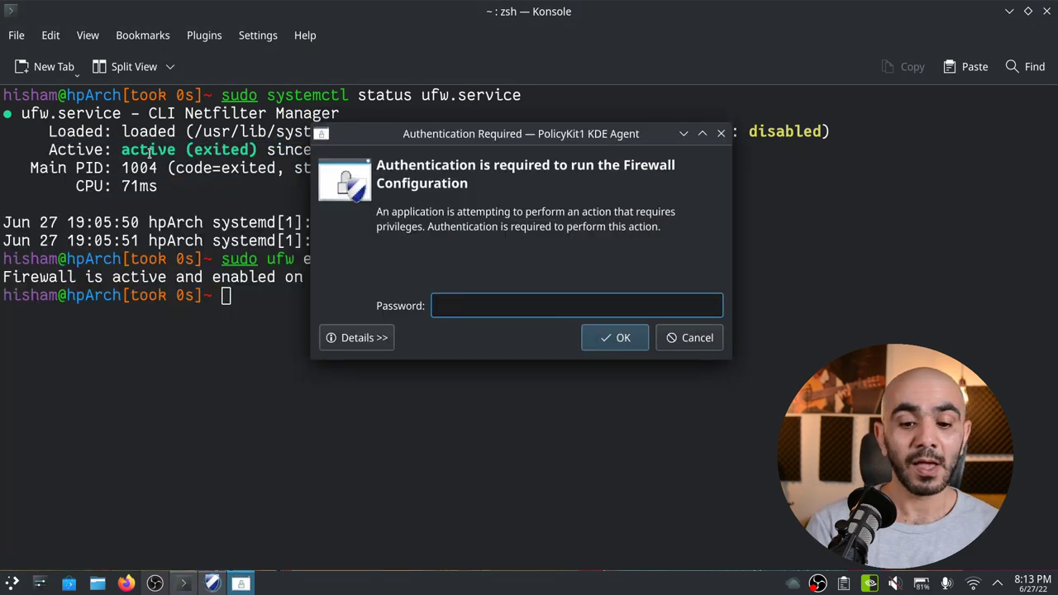
type("**********")
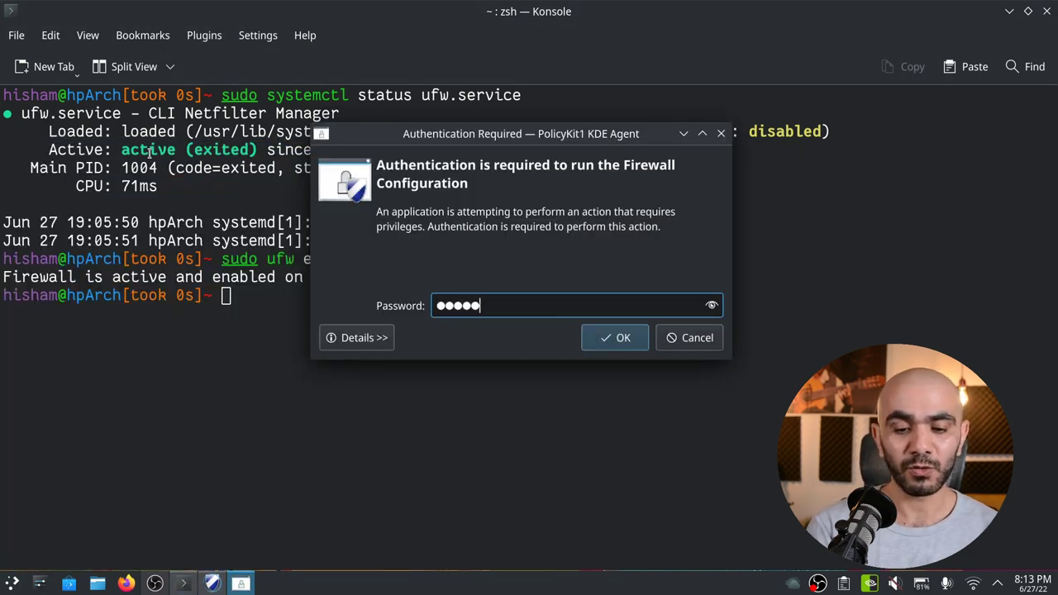
key("Return")
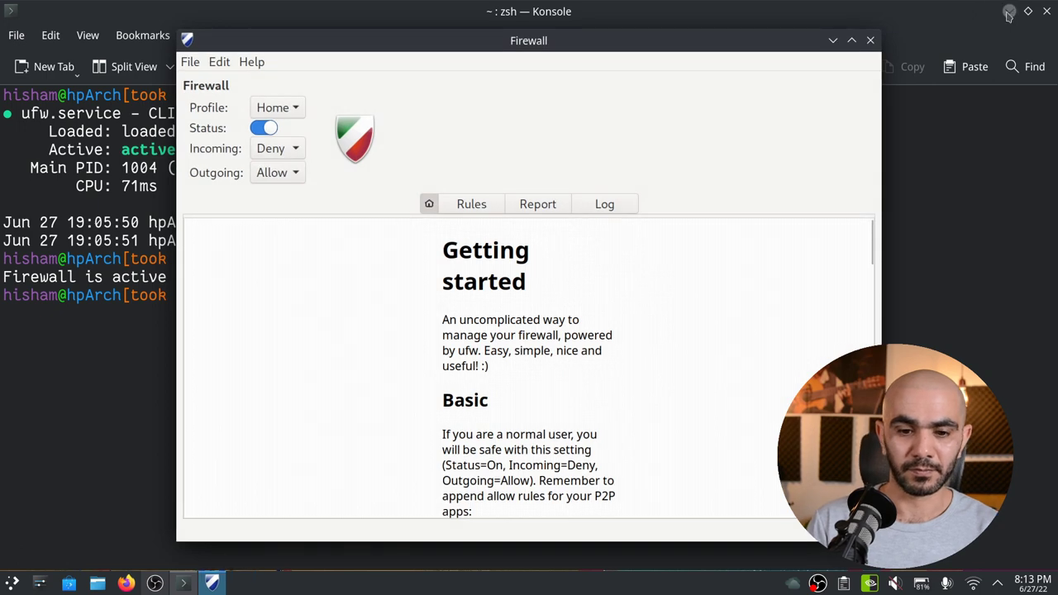
left_click(1010, 11)
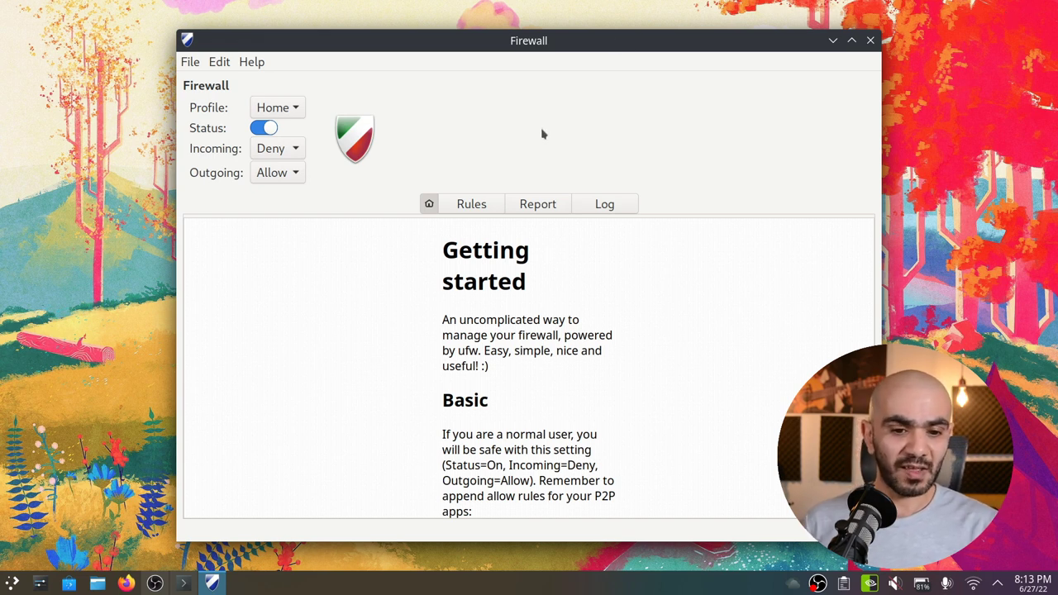
left_click(272, 116)
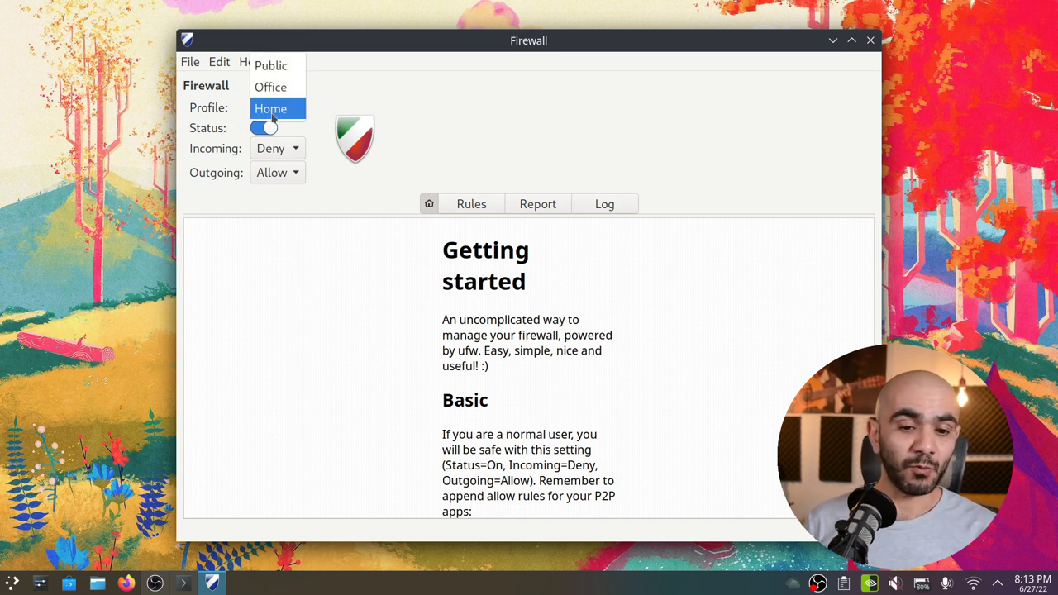
left_click(272, 115)
left_click(192, 62)
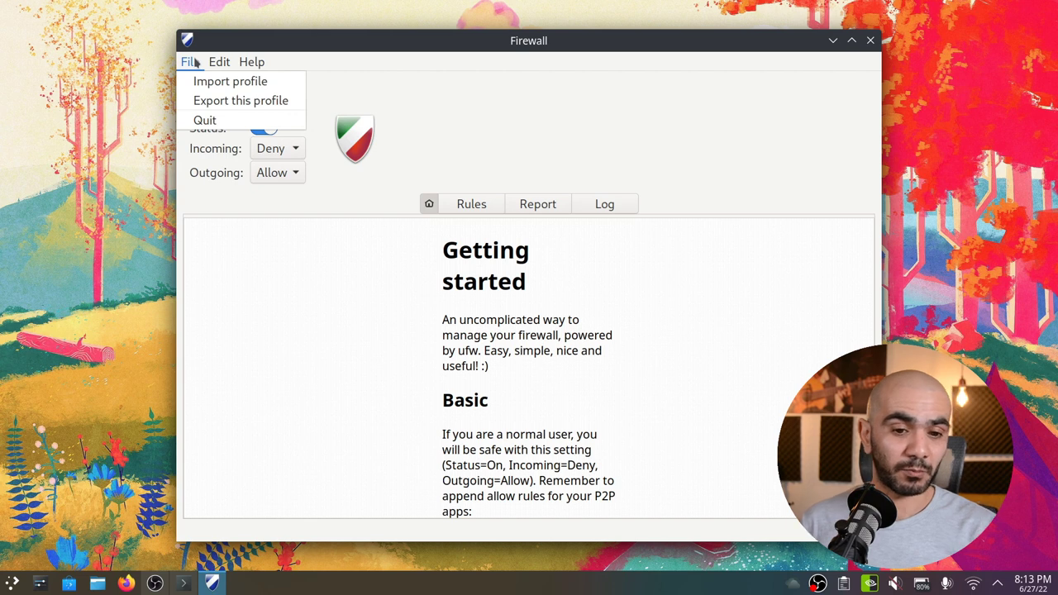
left_click(194, 62)
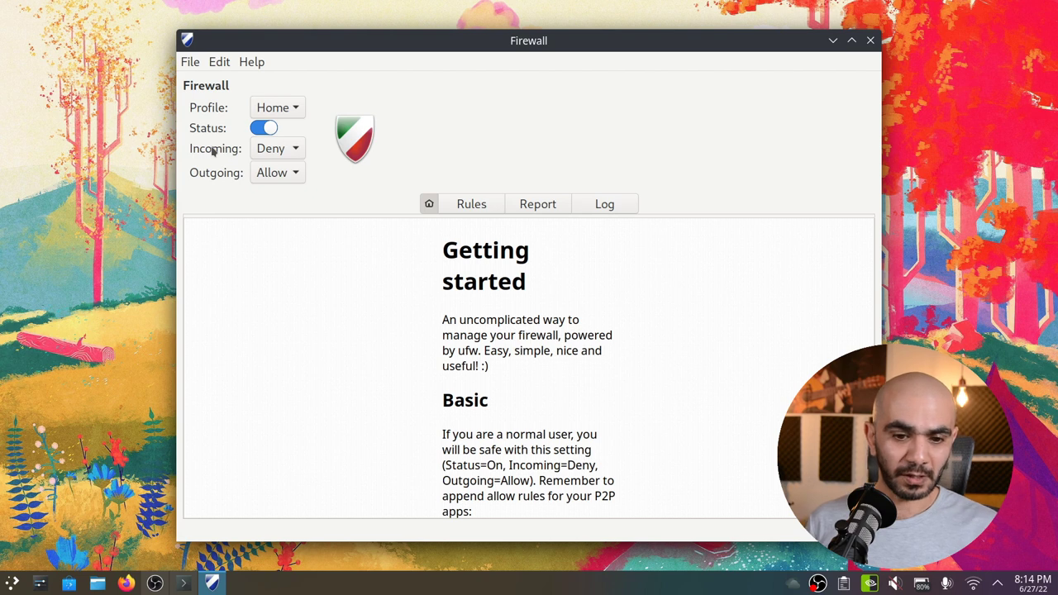
Start a new preconfigured firewall rule and choose SAMBA as its application by filtering for samba.
left_click(462, 208)
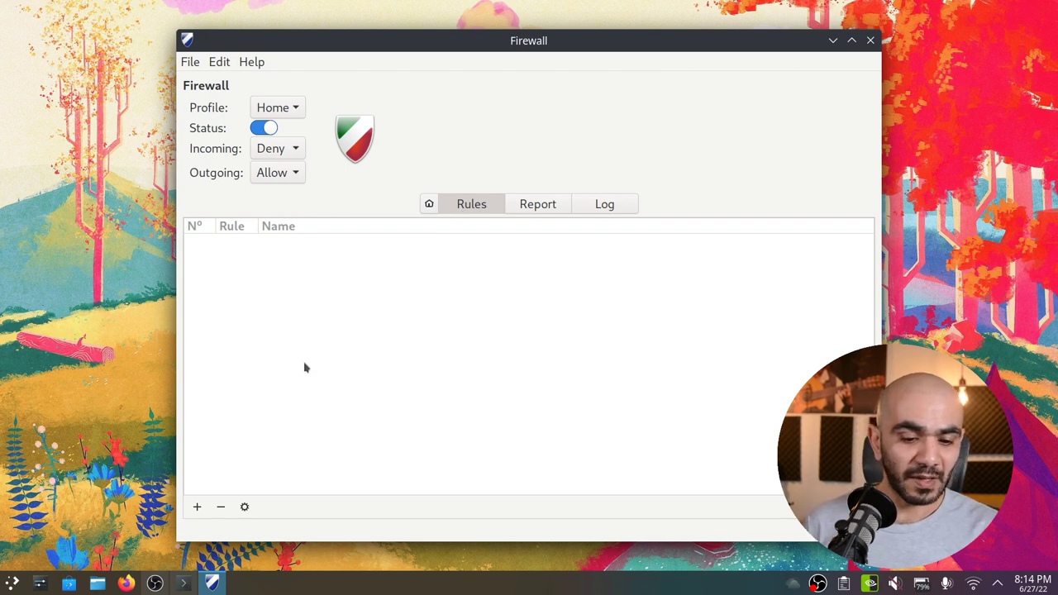
left_click(198, 508)
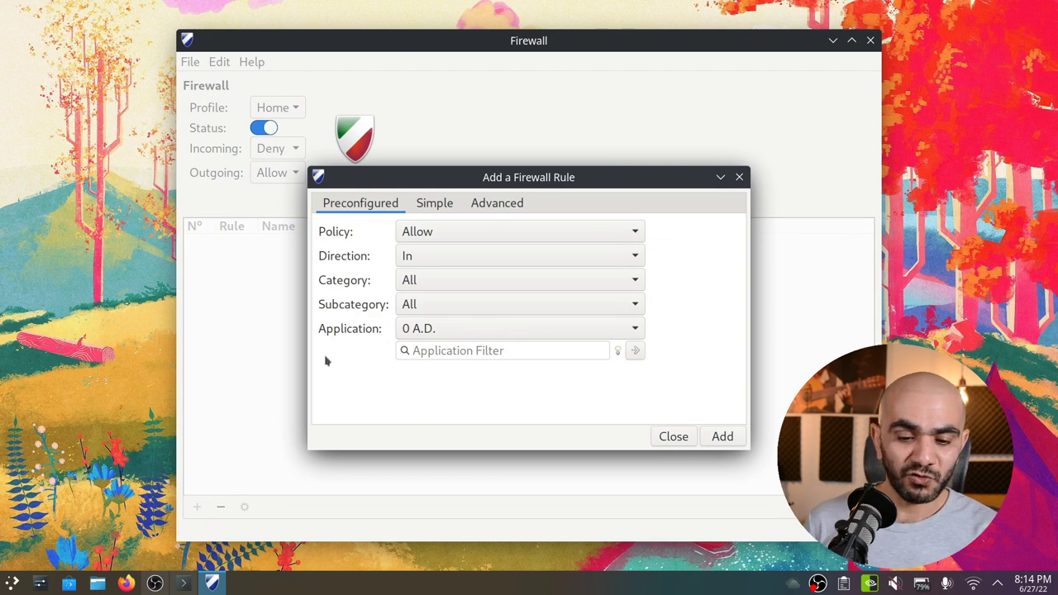
left_click(440, 351)
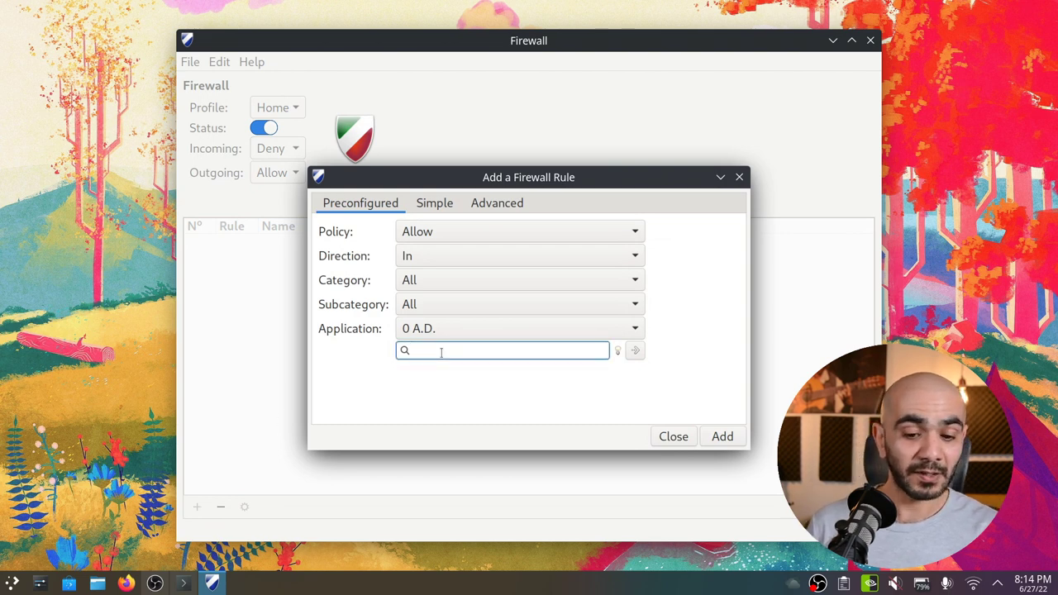
type("smaba")
key("BackSpace")
key("BackSpace")
key("BackSpace")
key("BackSpace")
type("amab")
key("BackSpace")
key("BackSpace")
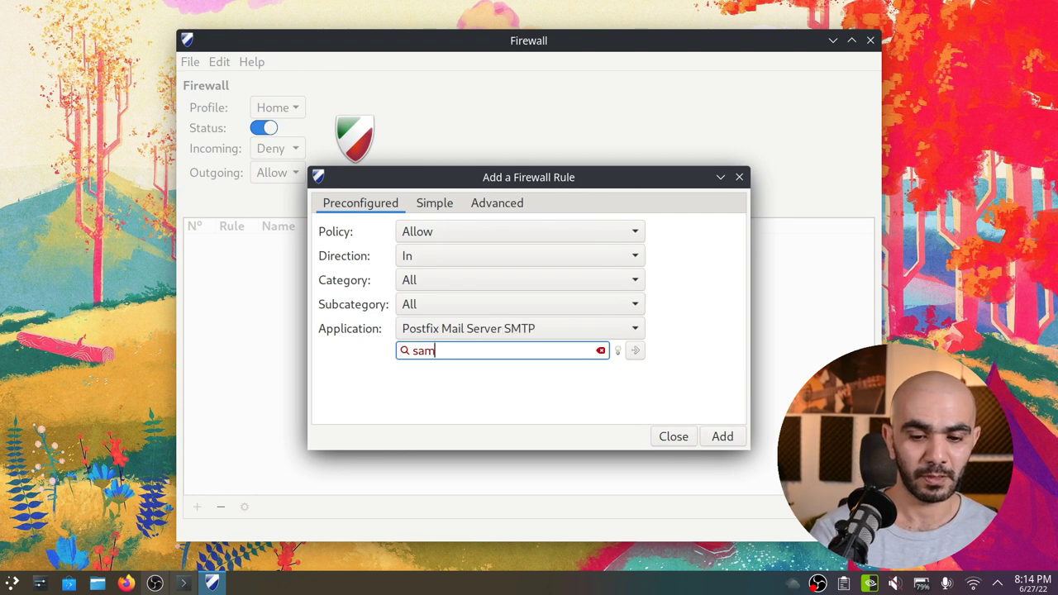
type("ba")
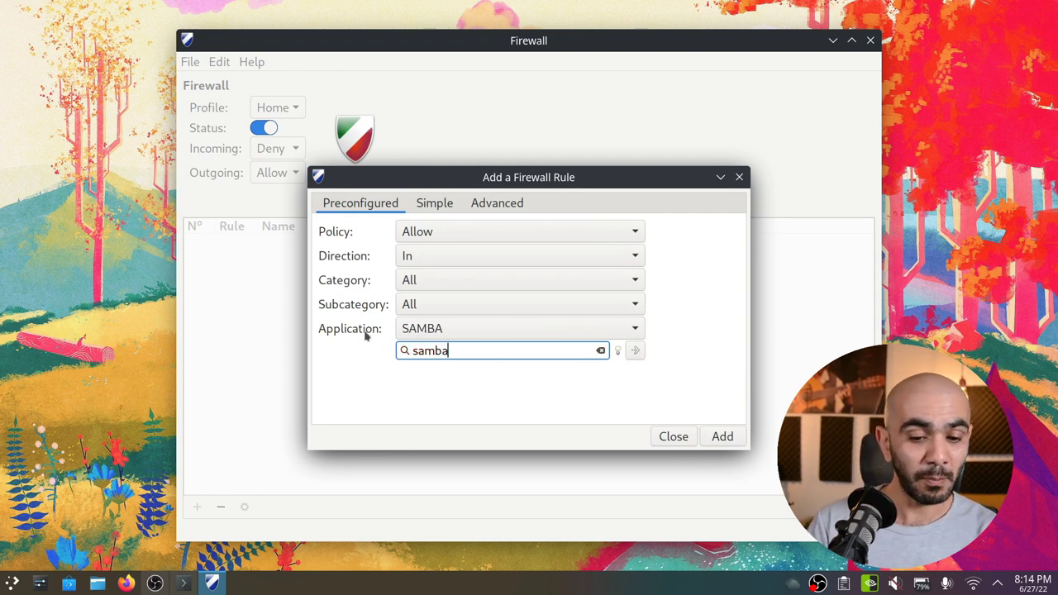
left_click(436, 336)
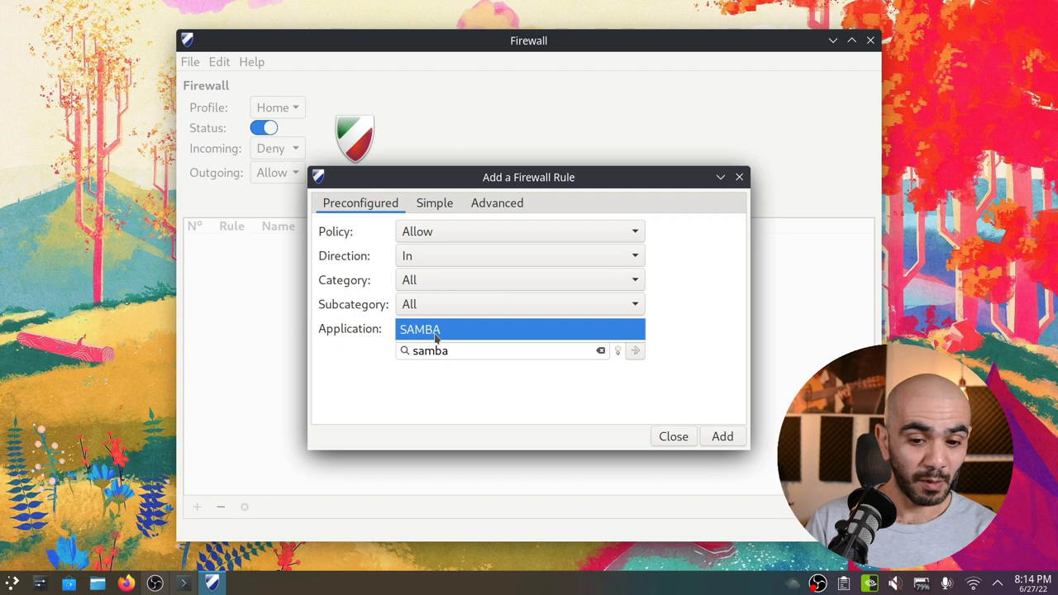
left_click(435, 334)
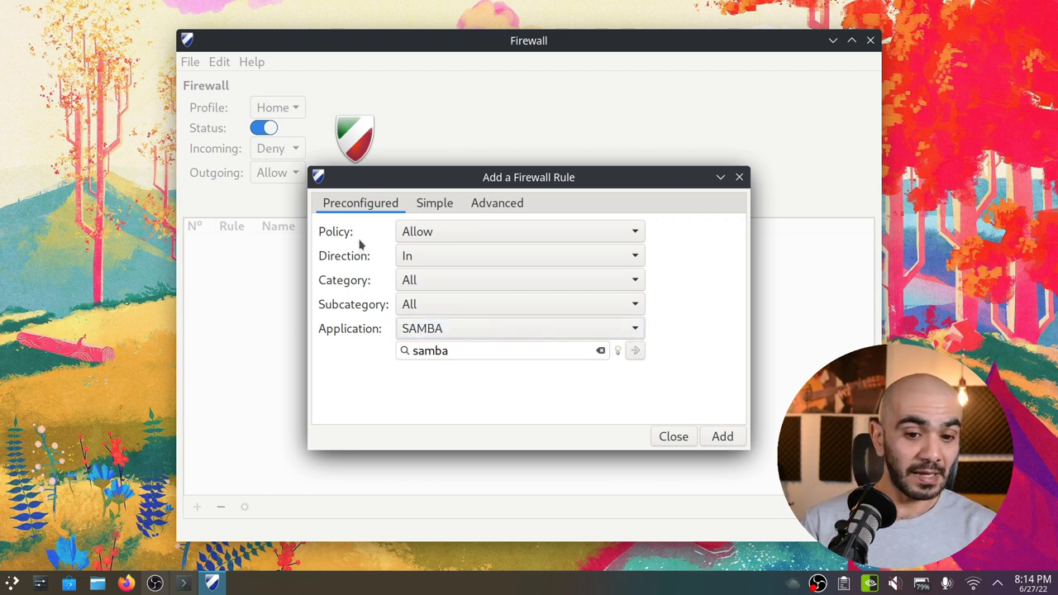
Keep the SAMBA rule's policy at Allow and set its direction to Both.
left_click(444, 234)
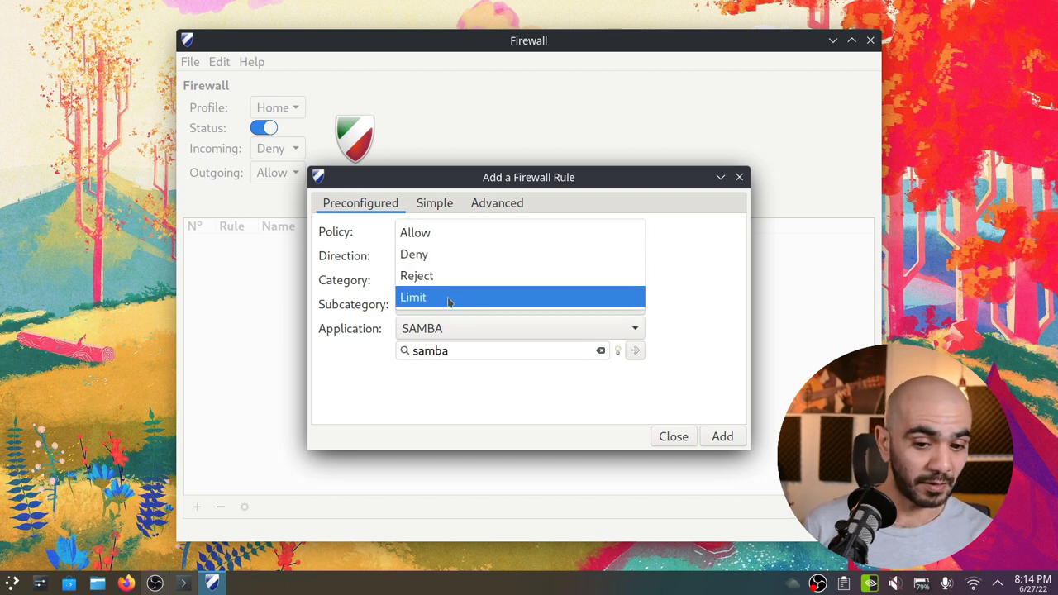
left_click(435, 237)
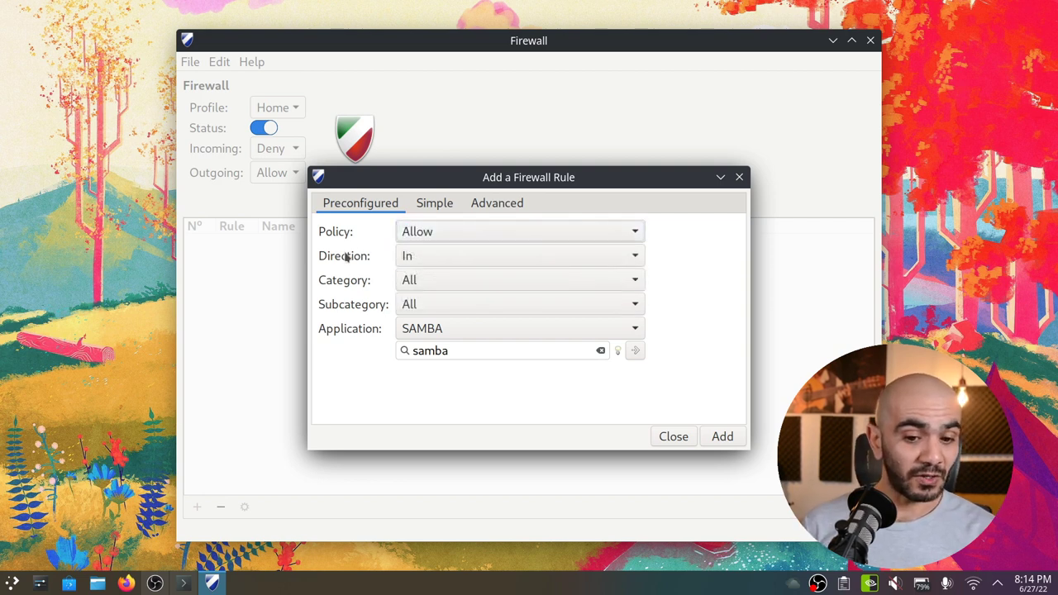
left_click(435, 258)
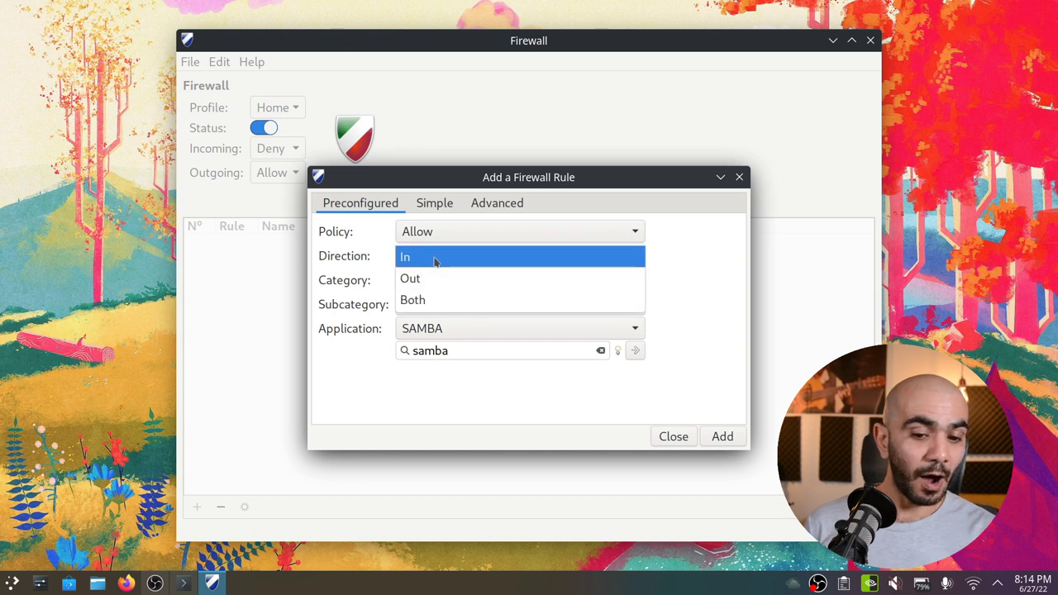
left_click(430, 302)
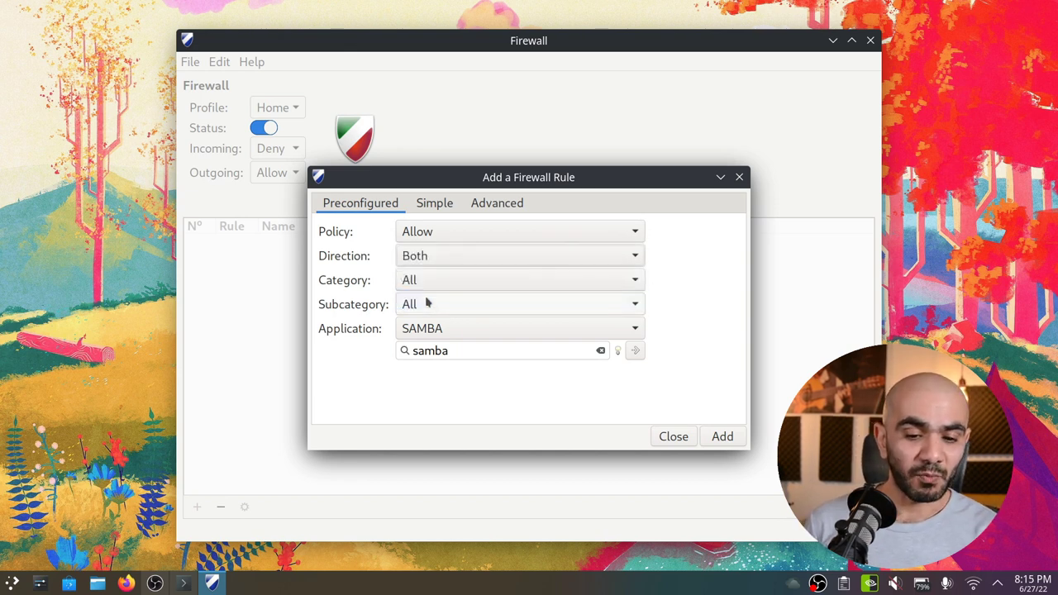
Leave the rule's category and subcategory at All, add the SAMBA rule, and close the rule dialog.
left_click(445, 281)
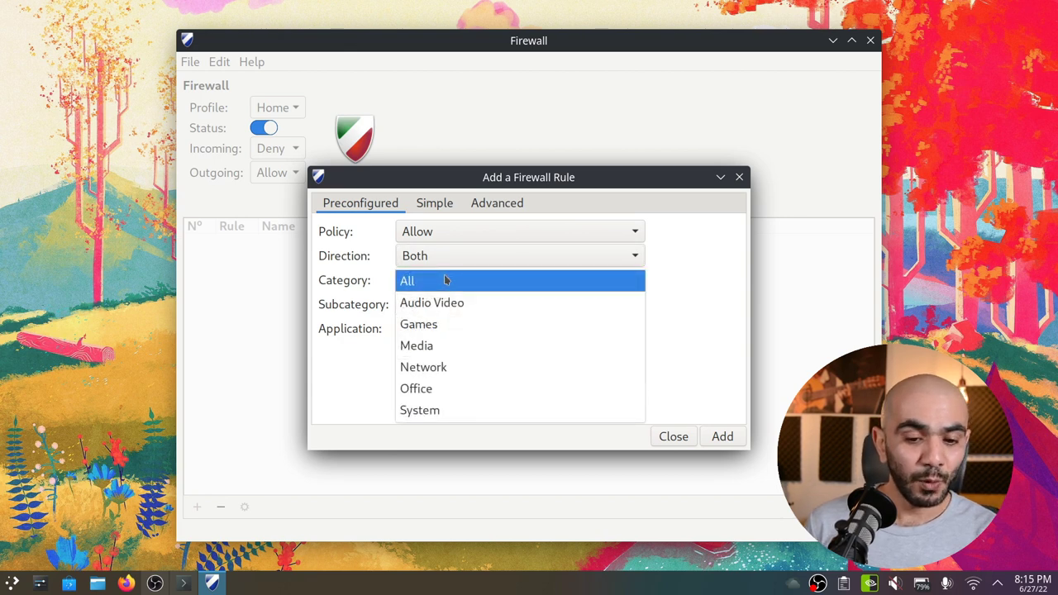
left_click(445, 282)
left_click(444, 305)
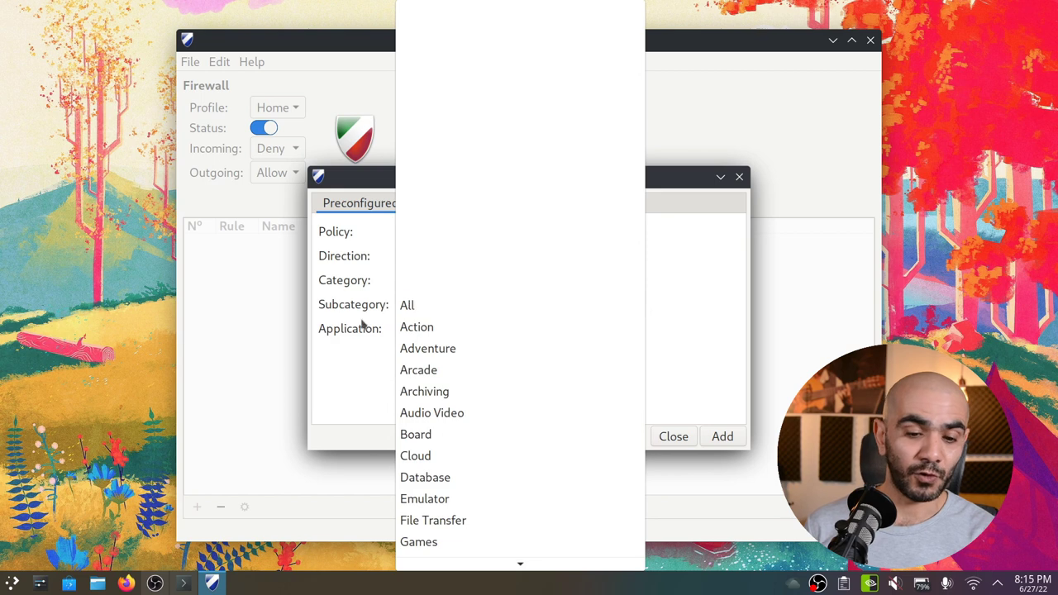
left_click(352, 354)
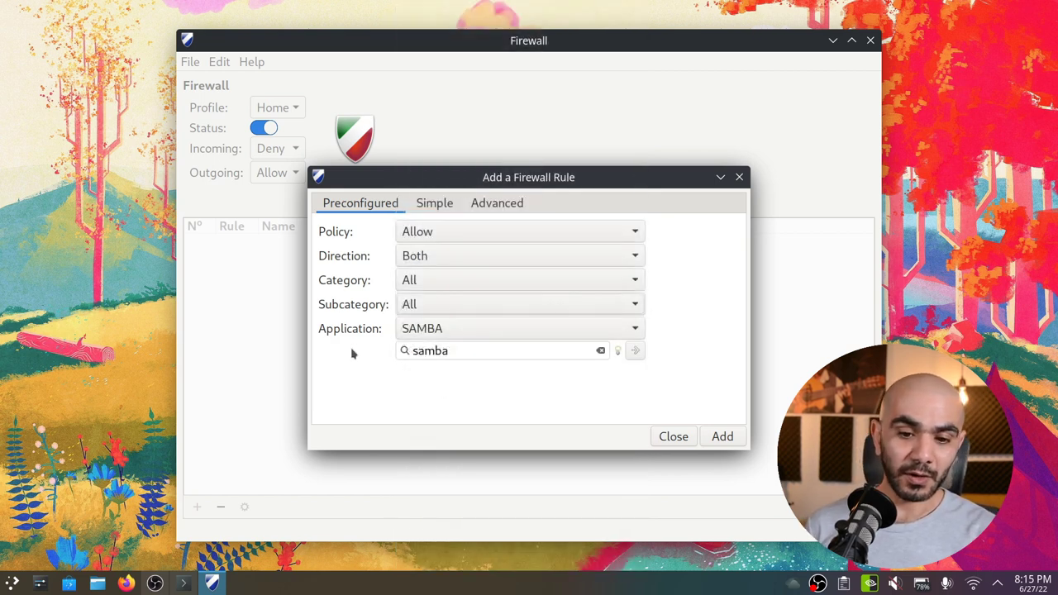
left_click(715, 436)
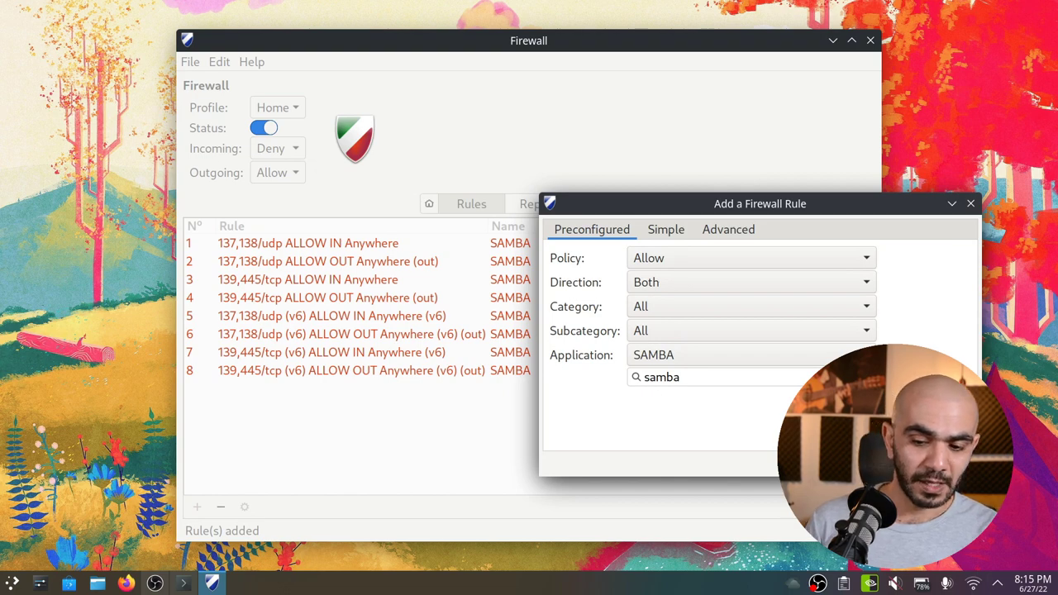
left_click(930, 464)
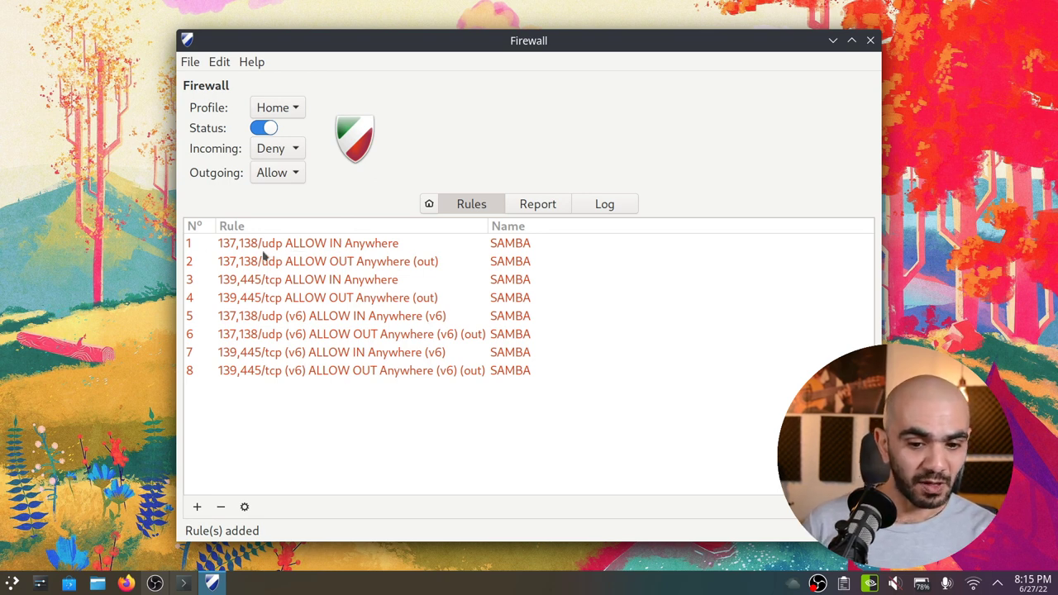
left_click(322, 249)
left_click(337, 268)
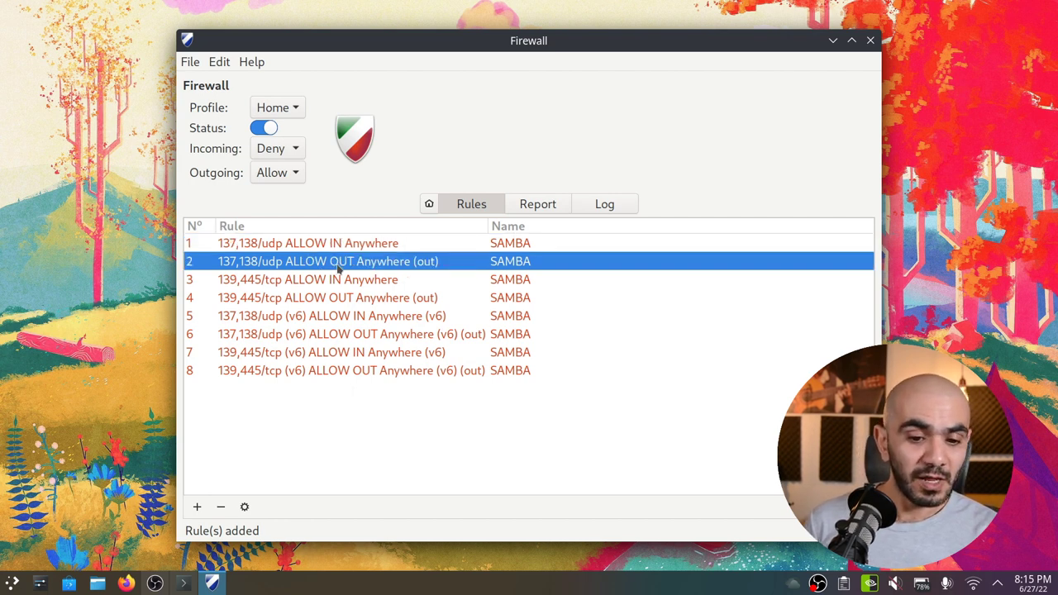
left_click(400, 251)
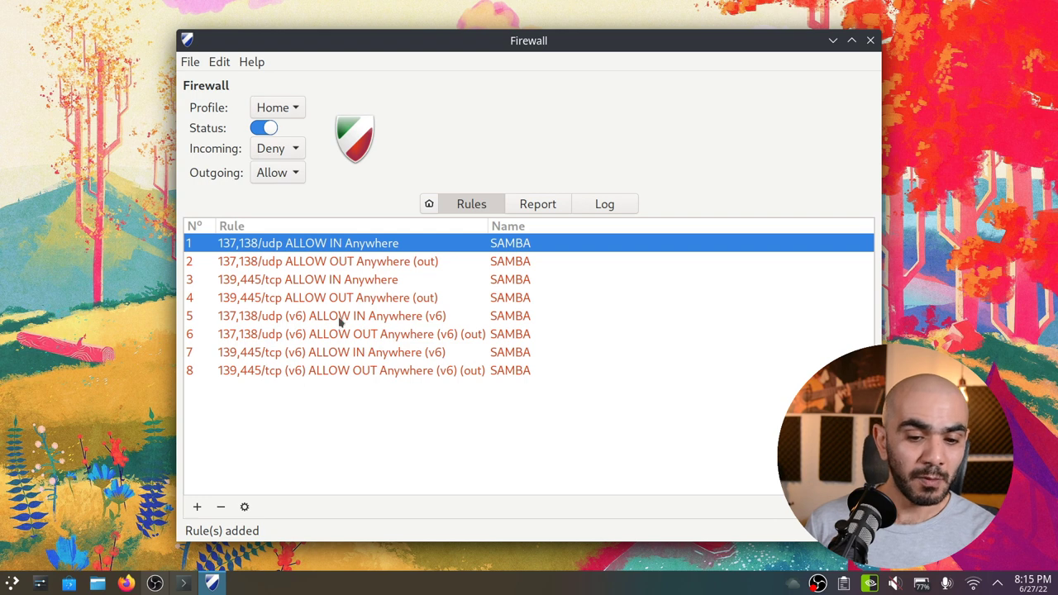
left_click(299, 321)
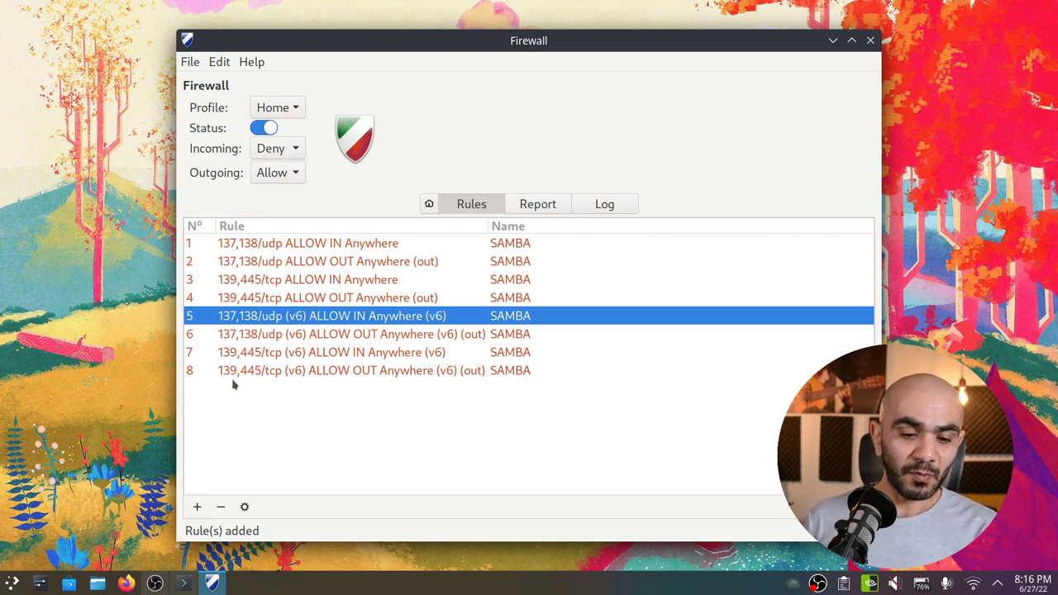
Start another preconfigured firewall rule and choose SSH as its application by filtering for ssh.
left_click(198, 507)
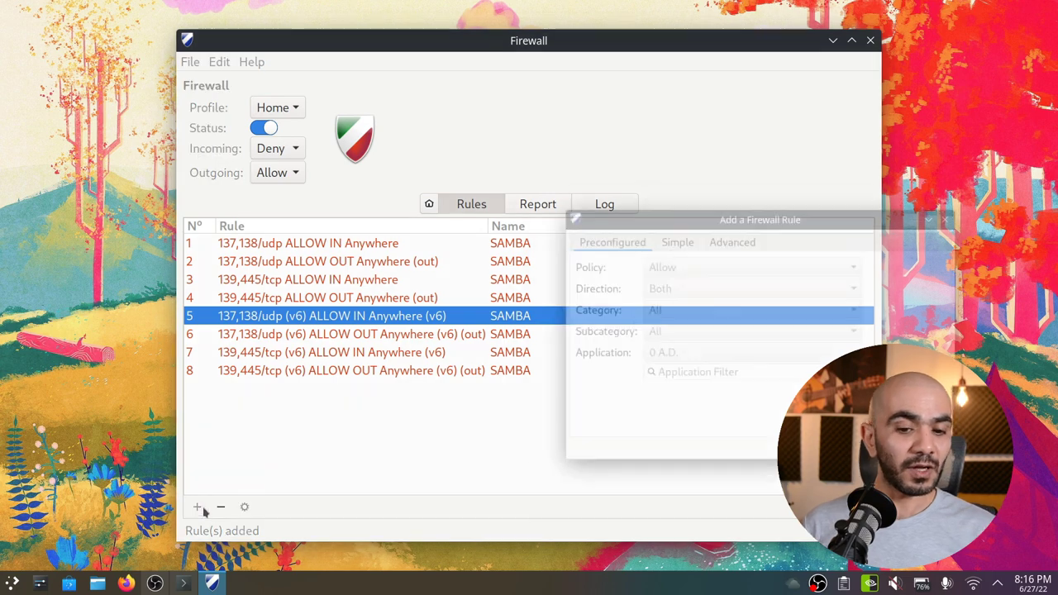
left_click(676, 376)
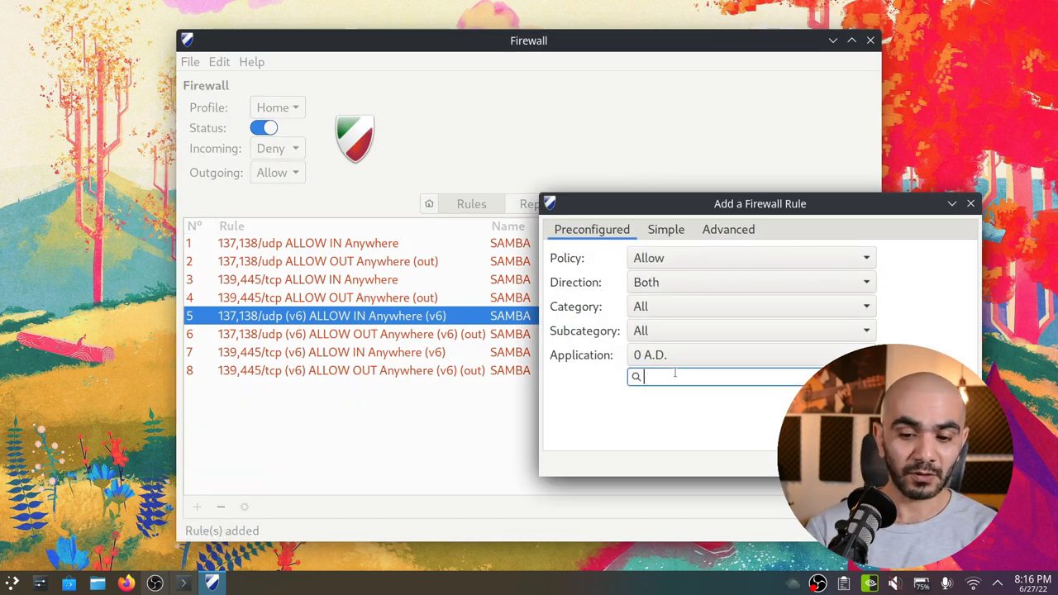
type("ssh")
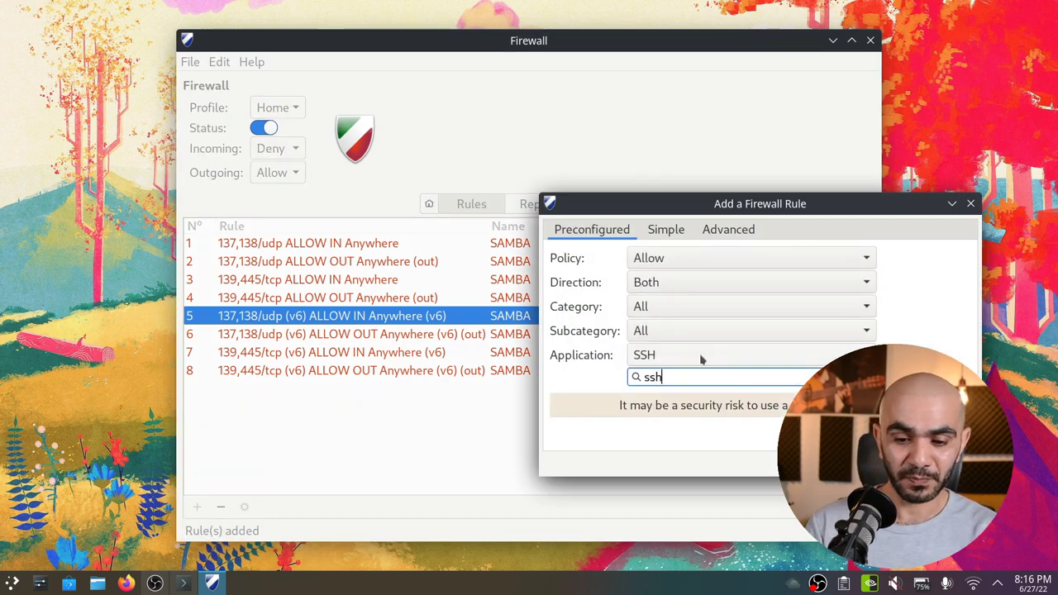
left_click(669, 356)
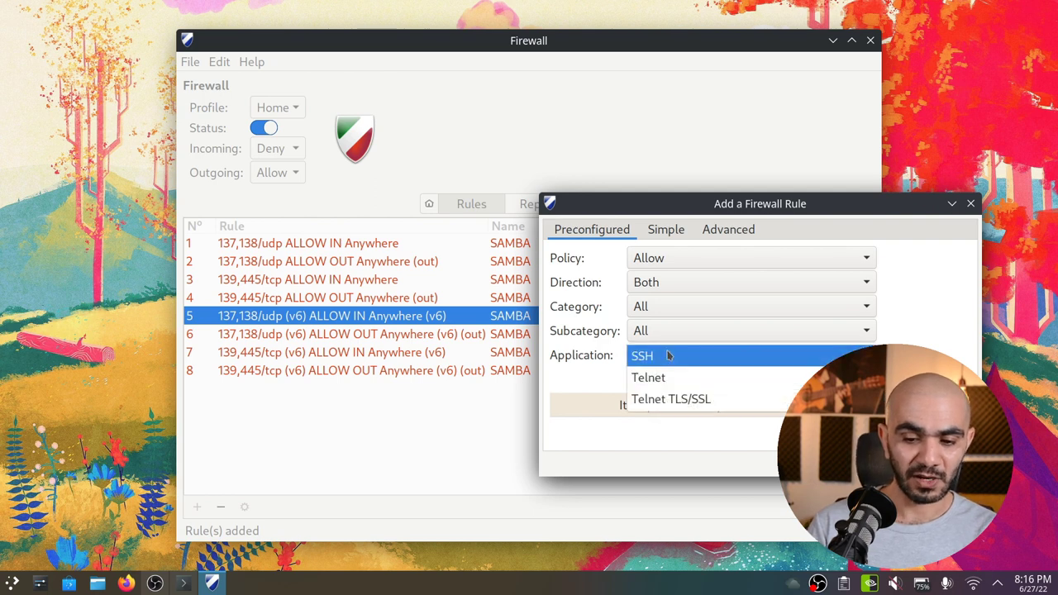
left_click(670, 356)
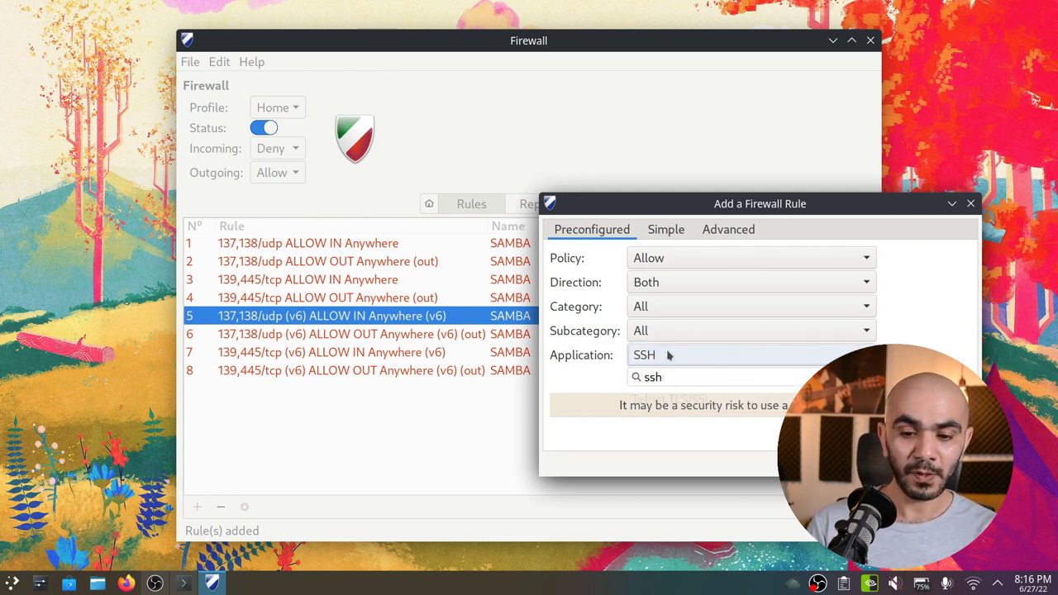
Set the SSH rule's policy to Limit, add the rule, close the rule dialog, and select the incoming 22/tcp rule.
left_click(674, 262)
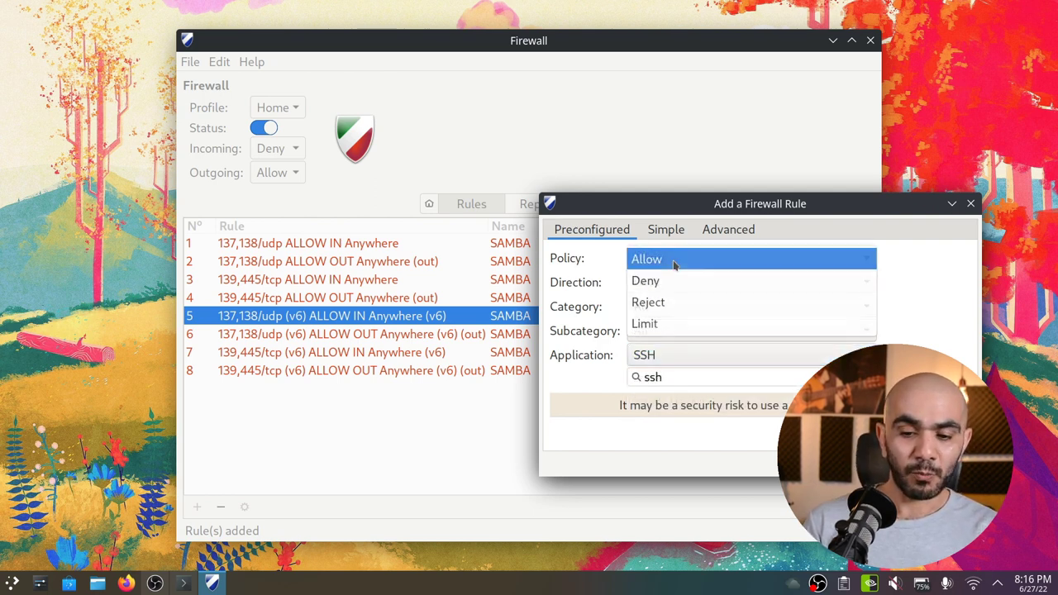
left_click(664, 324)
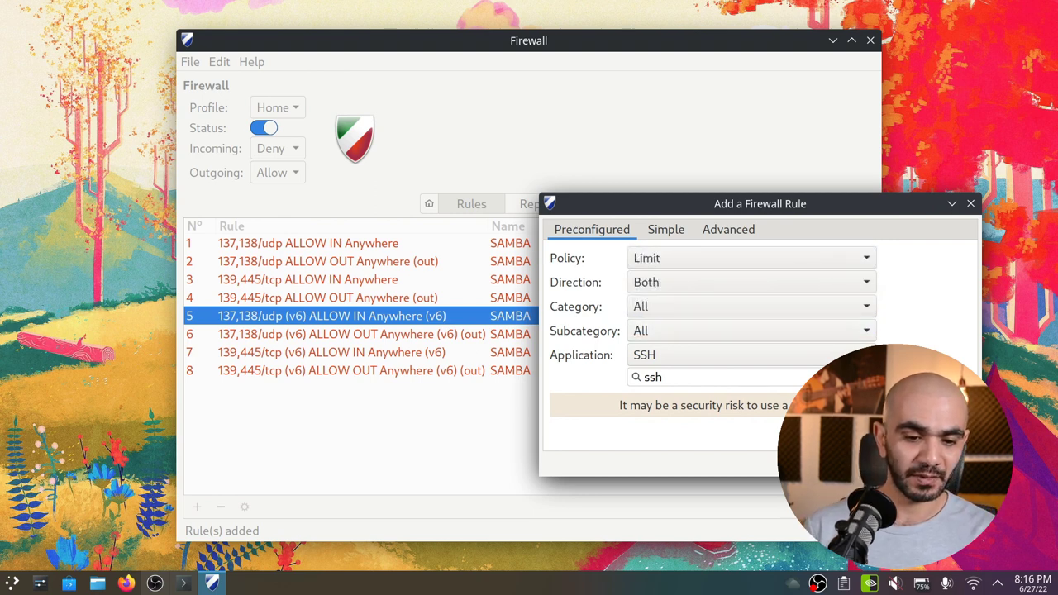
key("Return")
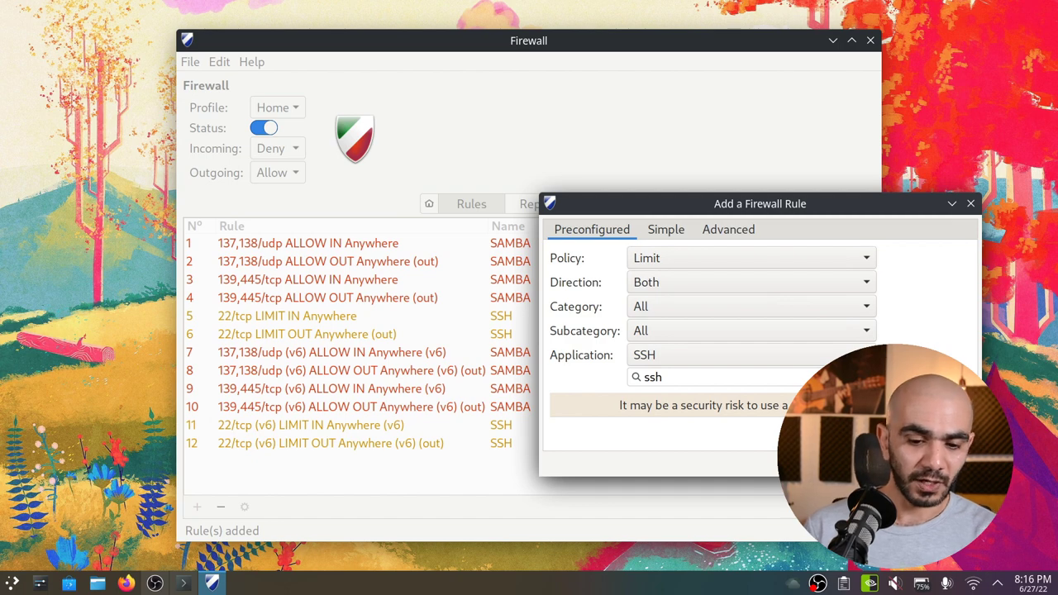
key("Escape")
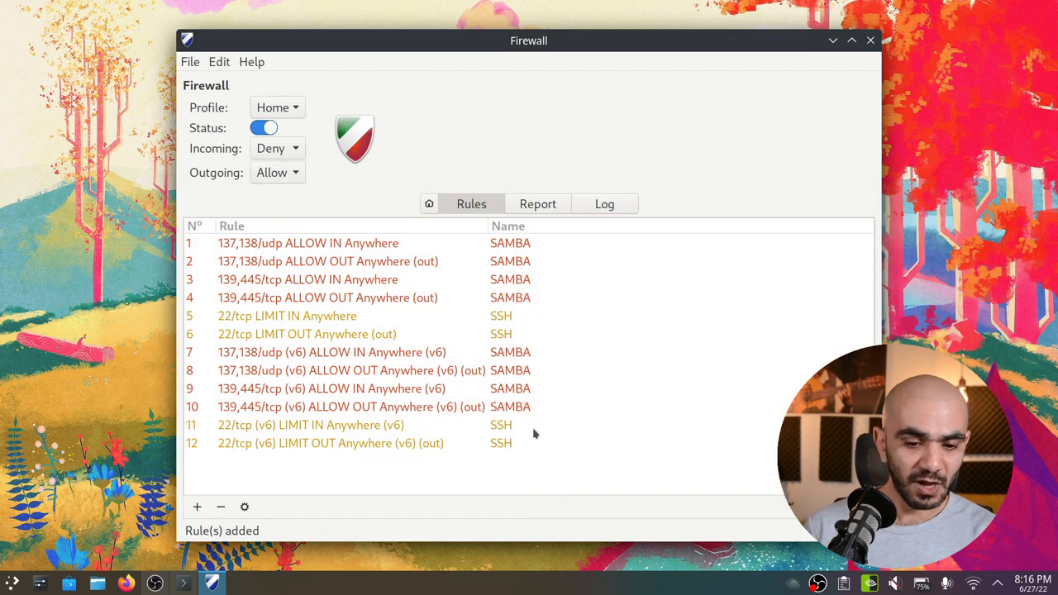
left_click(318, 324)
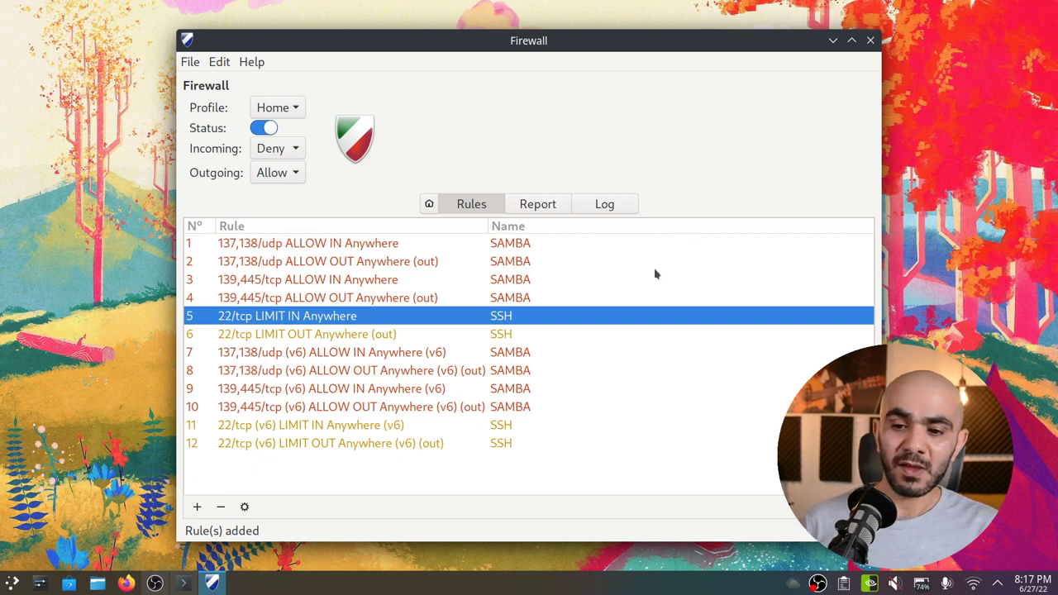
Close the firewall tool and open the Firewall page in a maximized System Settings window, authenticating with the account password.
left_click(871, 39)
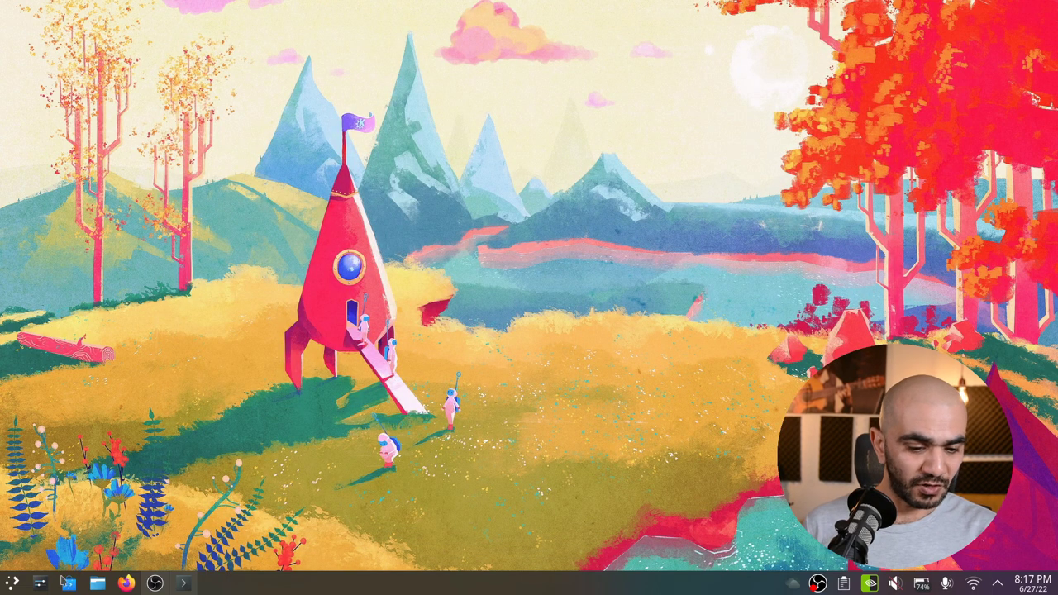
left_click(39, 584)
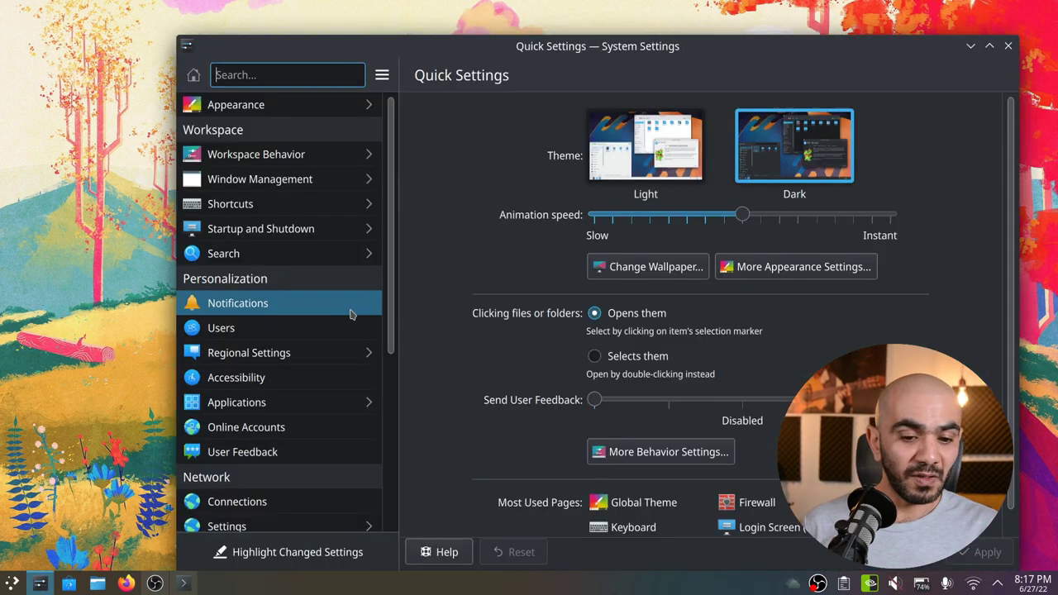
double_click(630, 53)
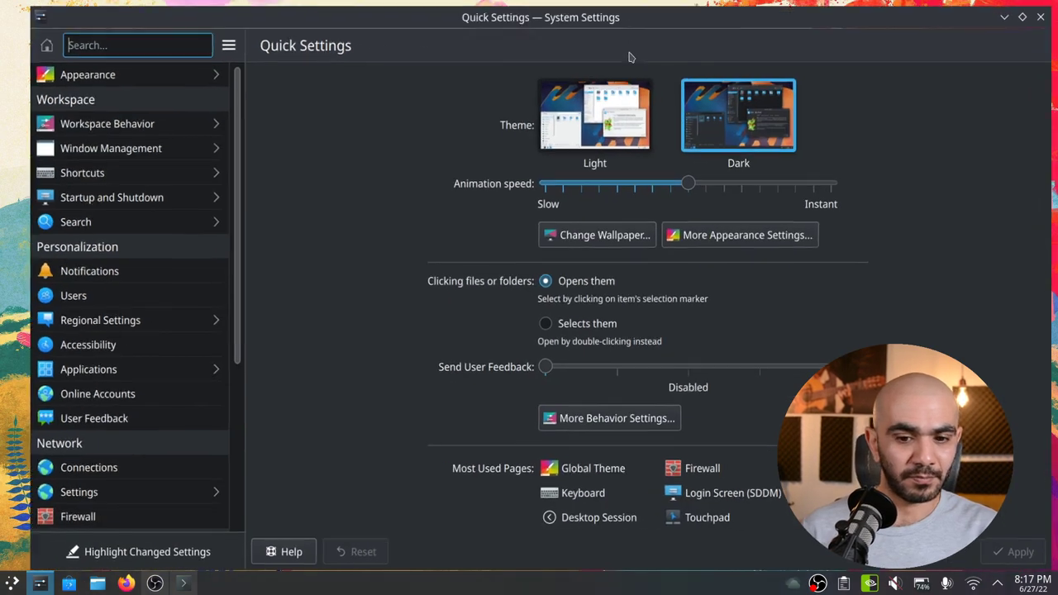
scroll(194, 425, "down", 3)
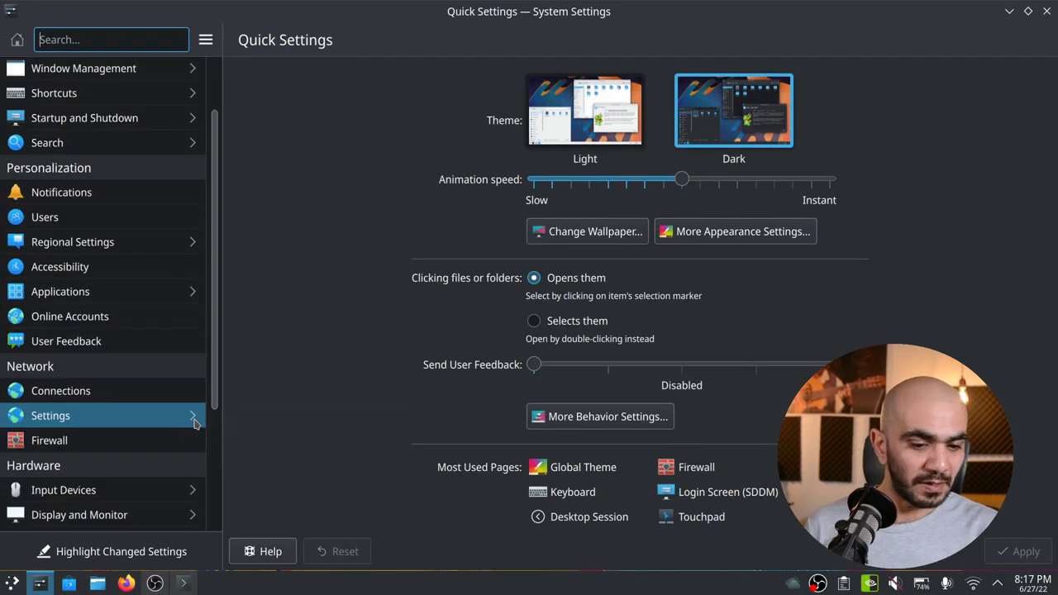
left_click(107, 441)
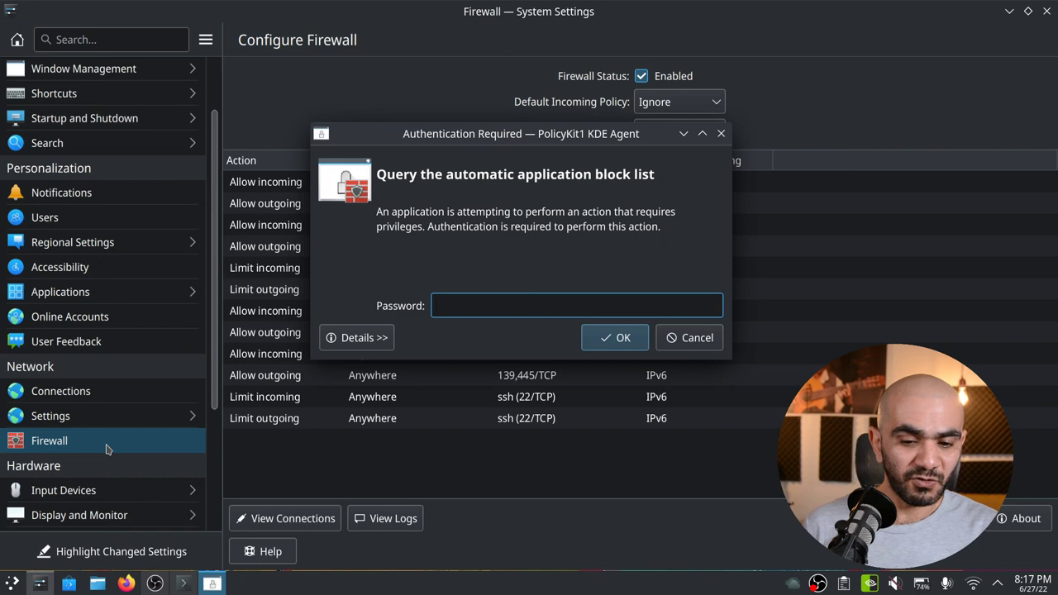
type("••••••••••")
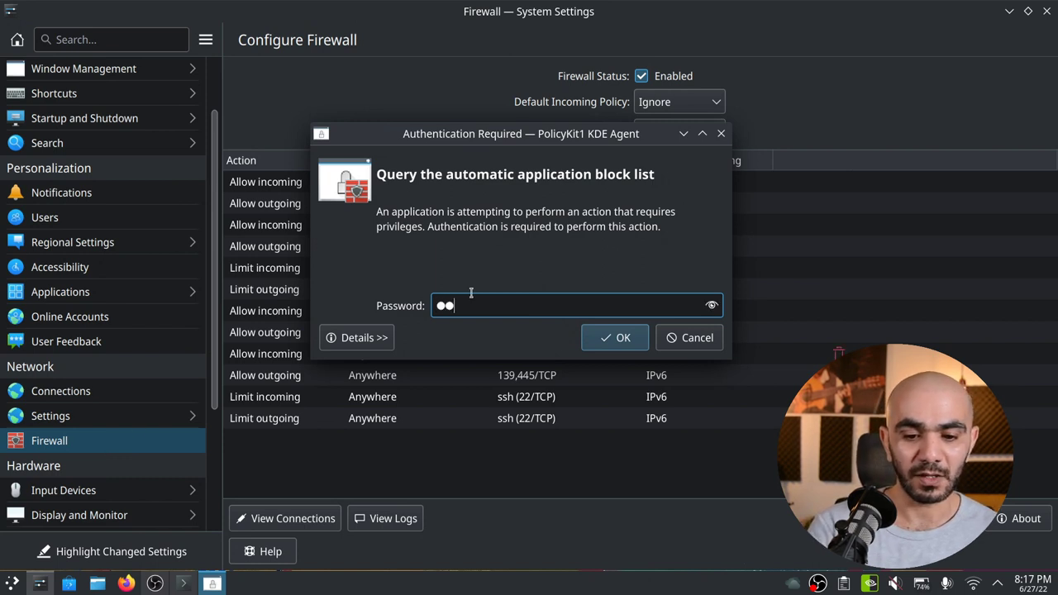
key("Return")
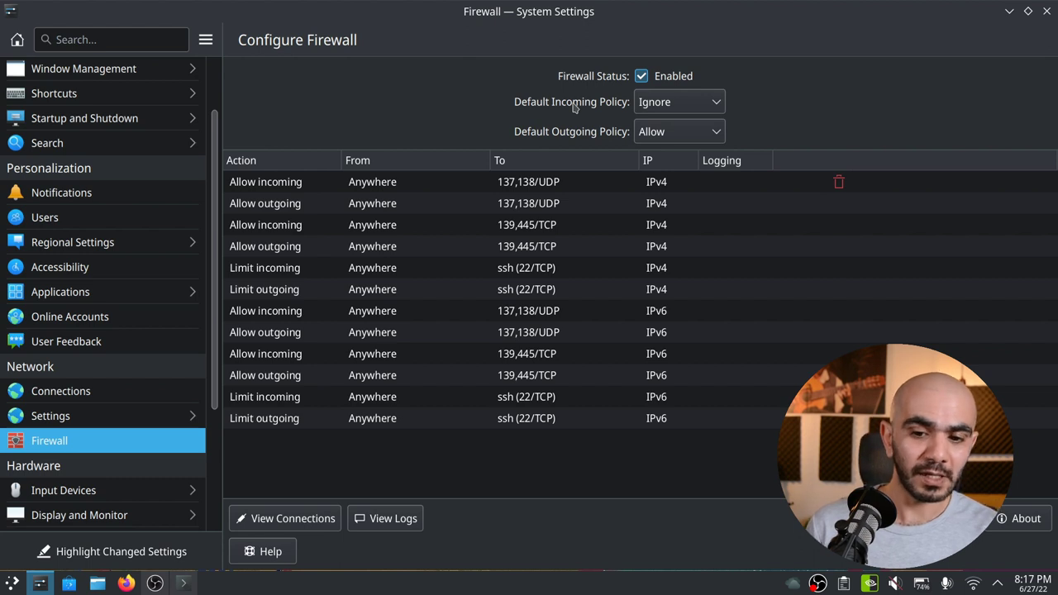
Start a new rule on the Firewall settings page and choose qBittorrent as its application.
mouse_move(674, 115)
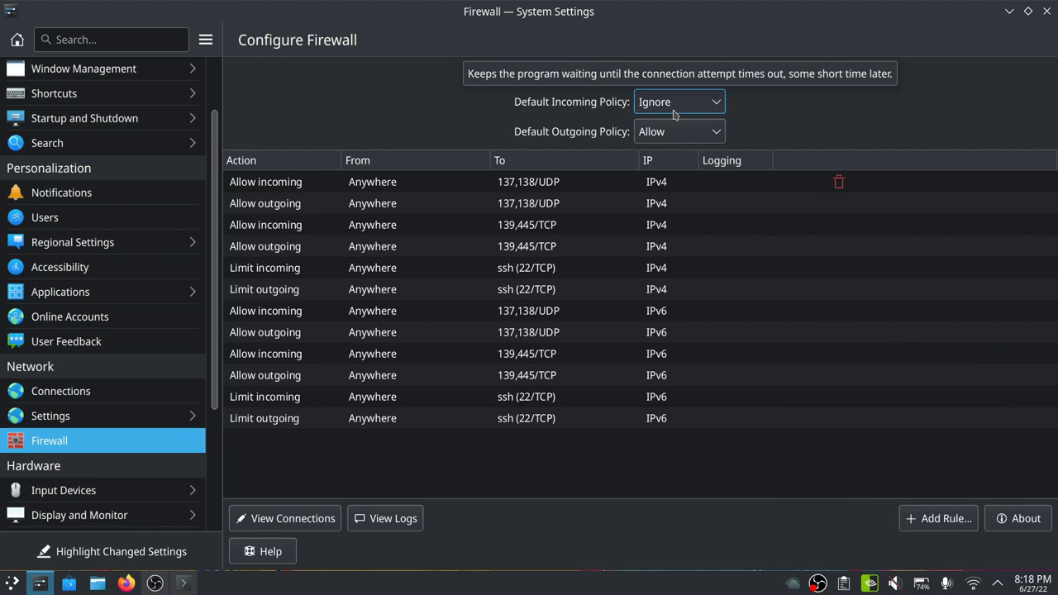
left_click(933, 521)
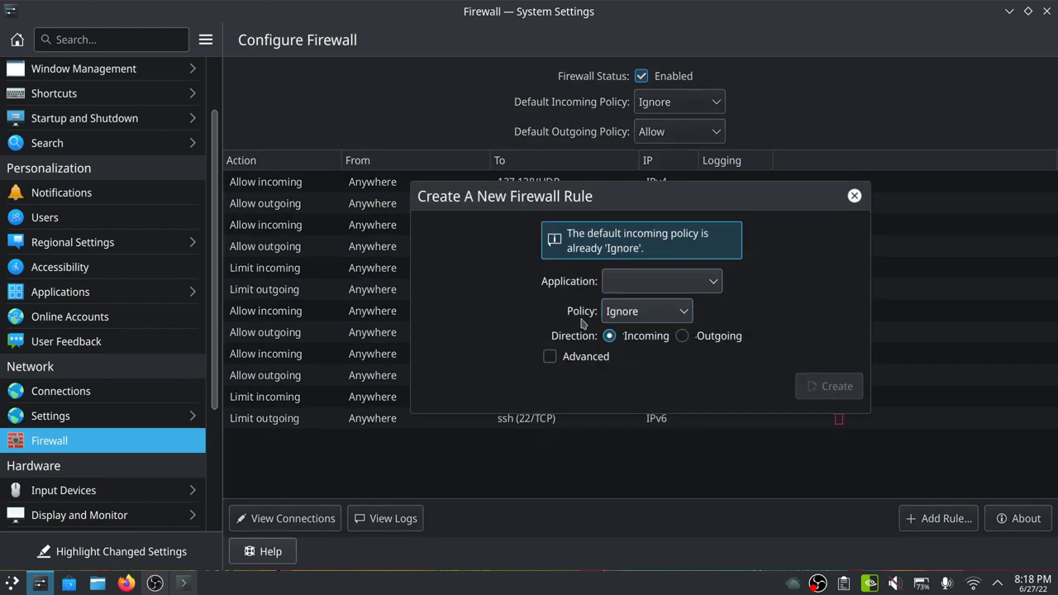
left_click(653, 283)
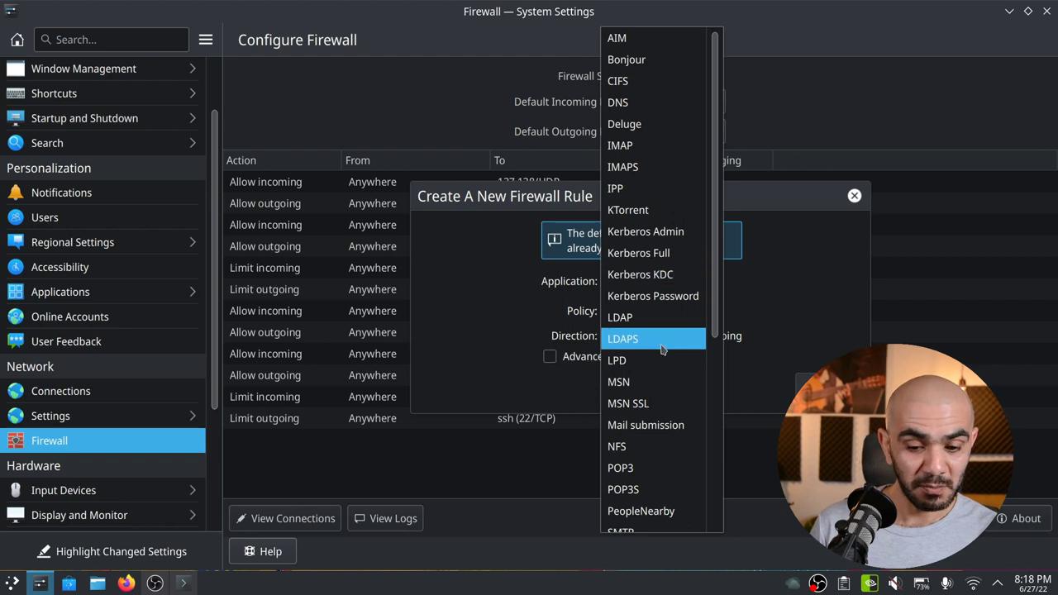
scroll(661, 350, "down", 5)
scroll(662, 349, "up", 5)
scroll(661, 350, "down", 5)
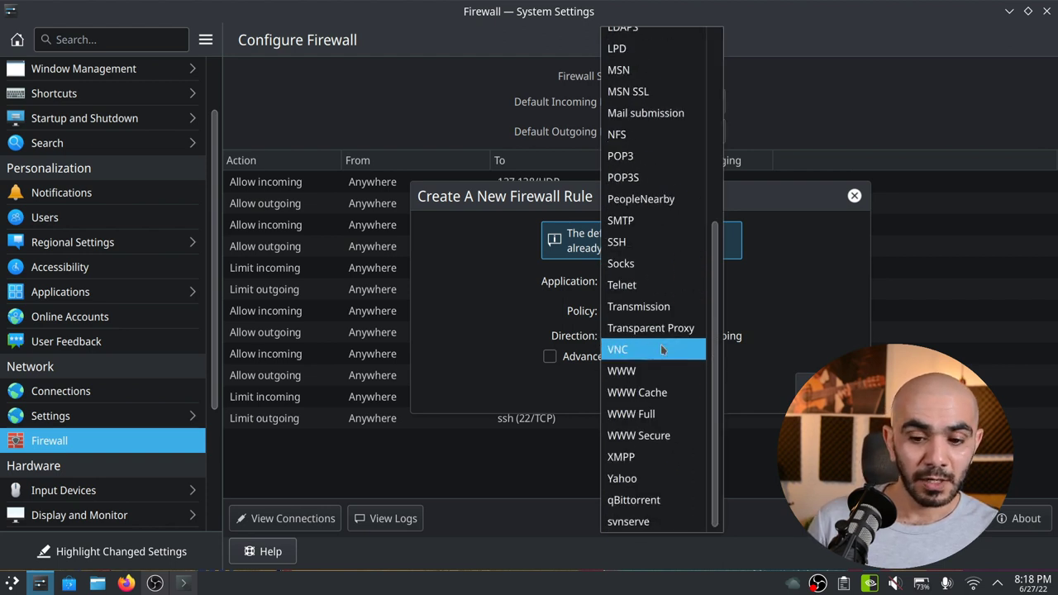
left_click(634, 500)
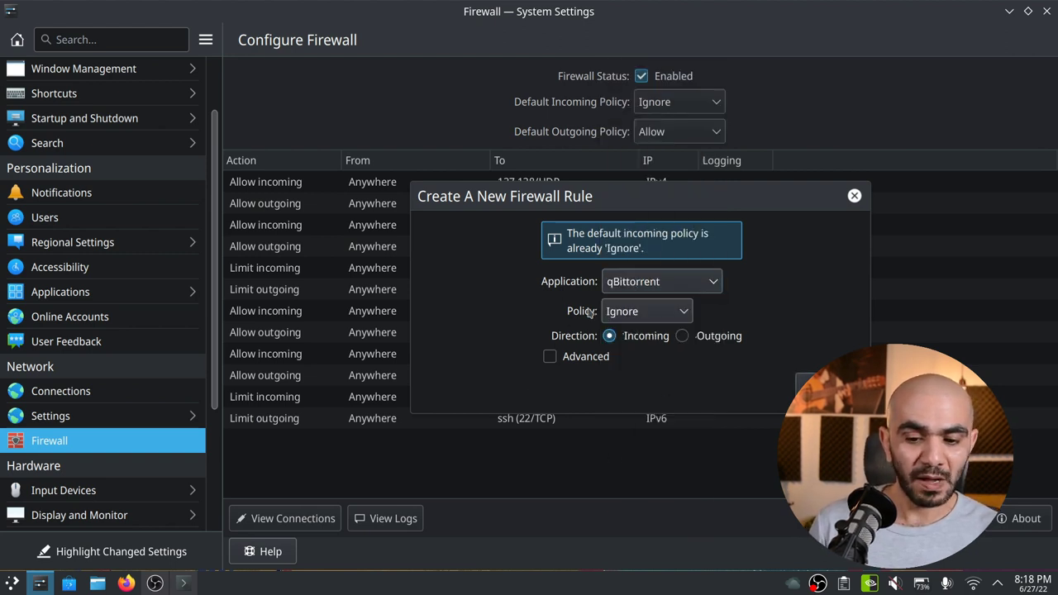
Keep the qBittorrent rule's policy at Ignore for incoming traffic and create it, authenticating with the account password.
left_click(657, 314)
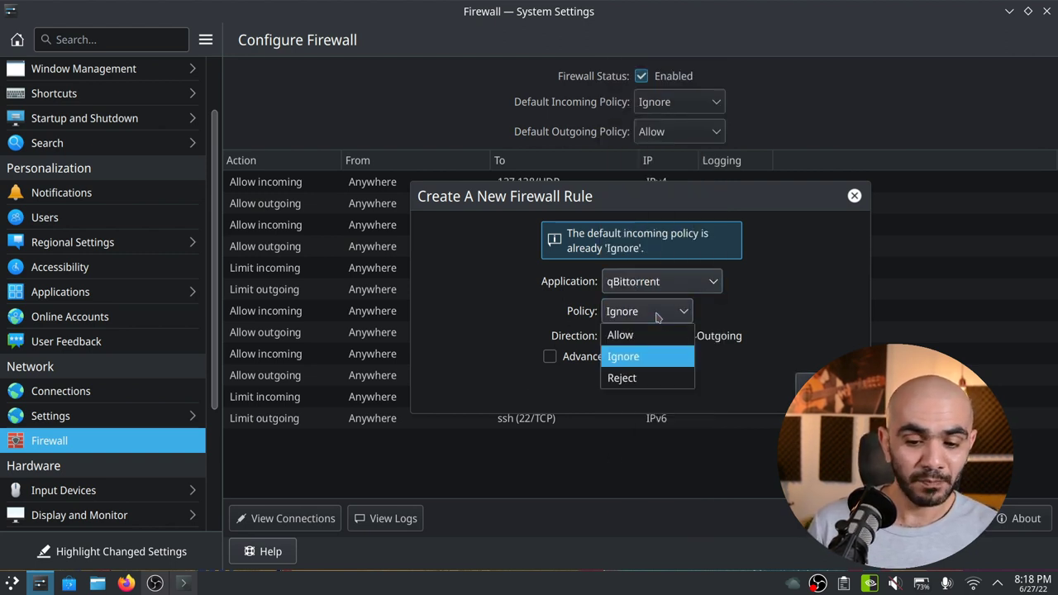
left_click(649, 359)
key("Return")
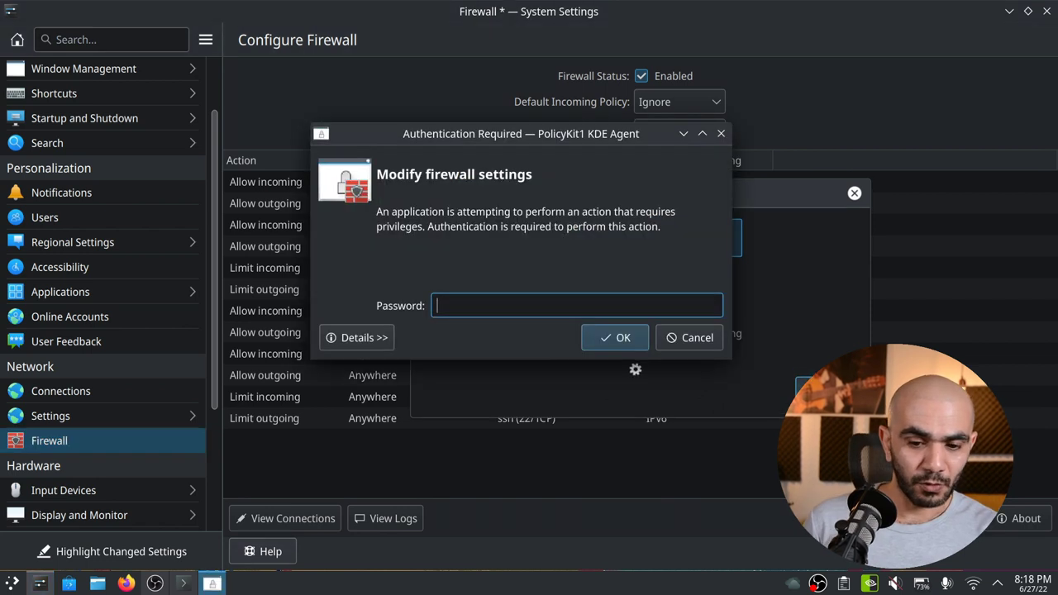
type("***********")
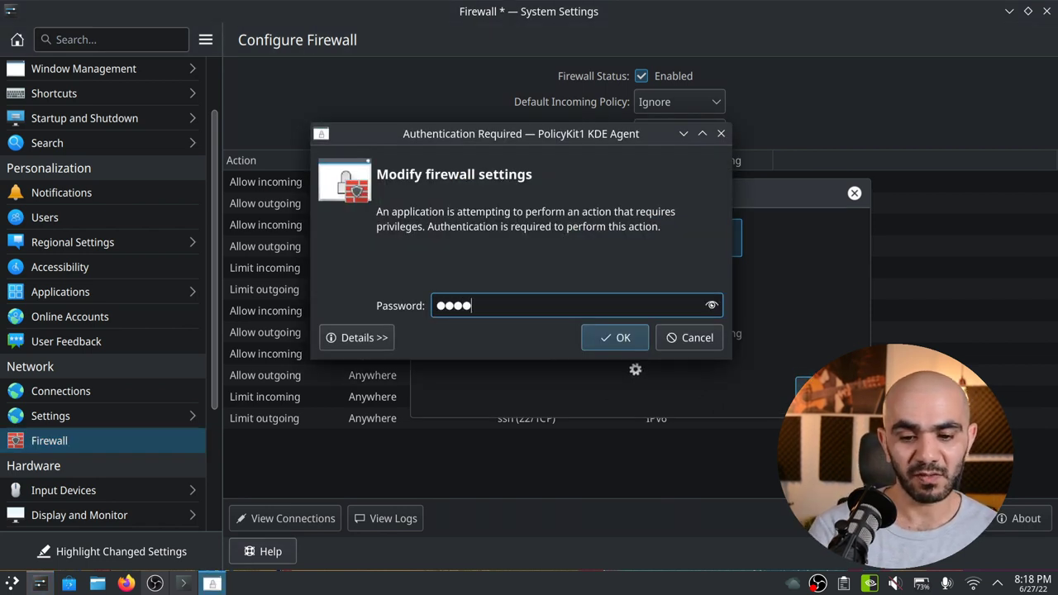
key("Return")
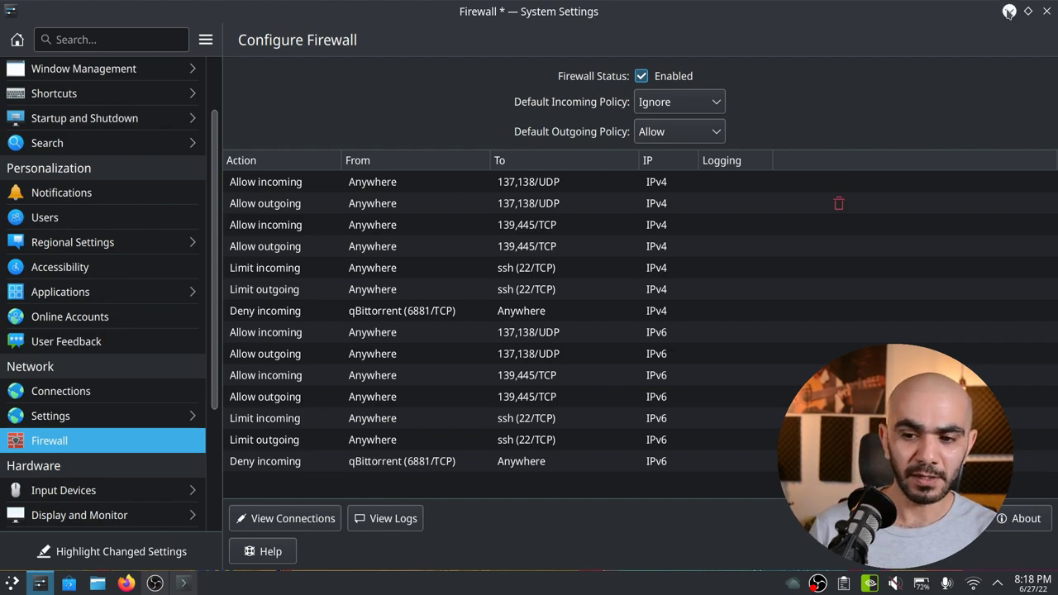
Minimize System Settings, switch to the Konsole terminal, and run "sudo ufw status verbose", entering the sudo password.
left_click(1010, 11)
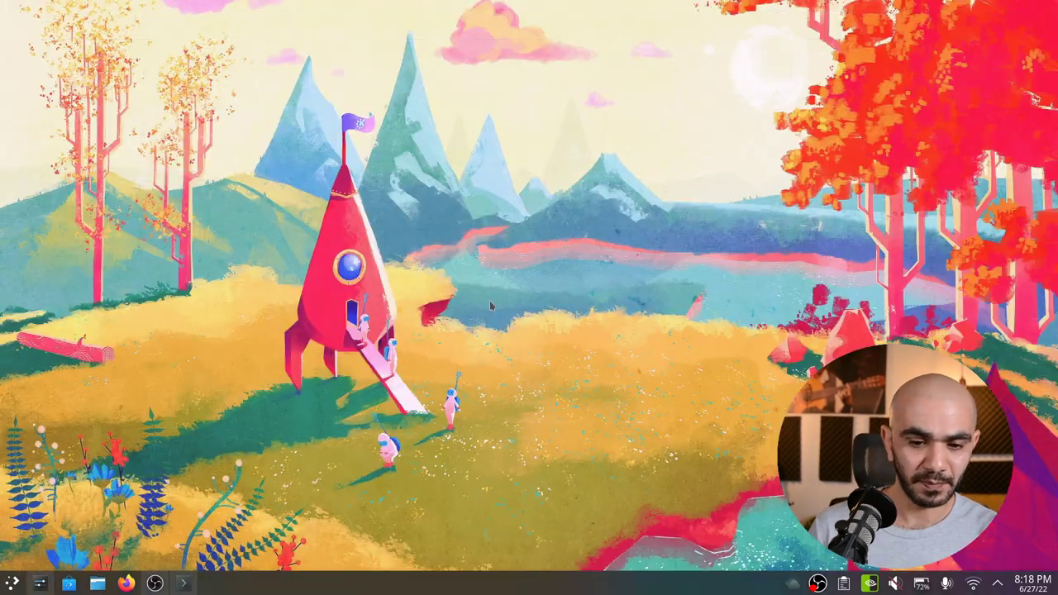
left_click(185, 584)
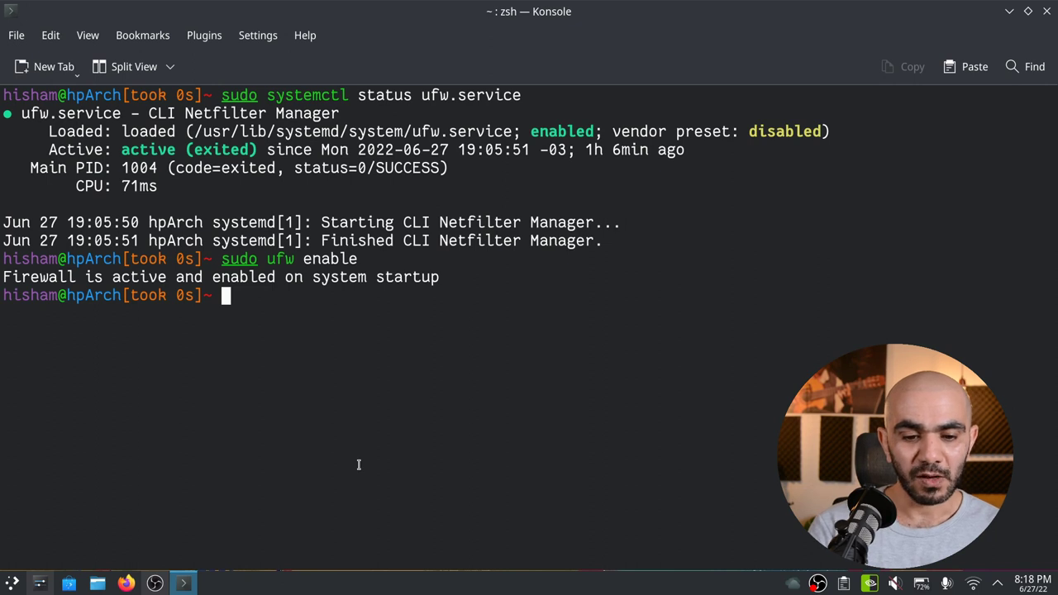
type("sudo ufw status")
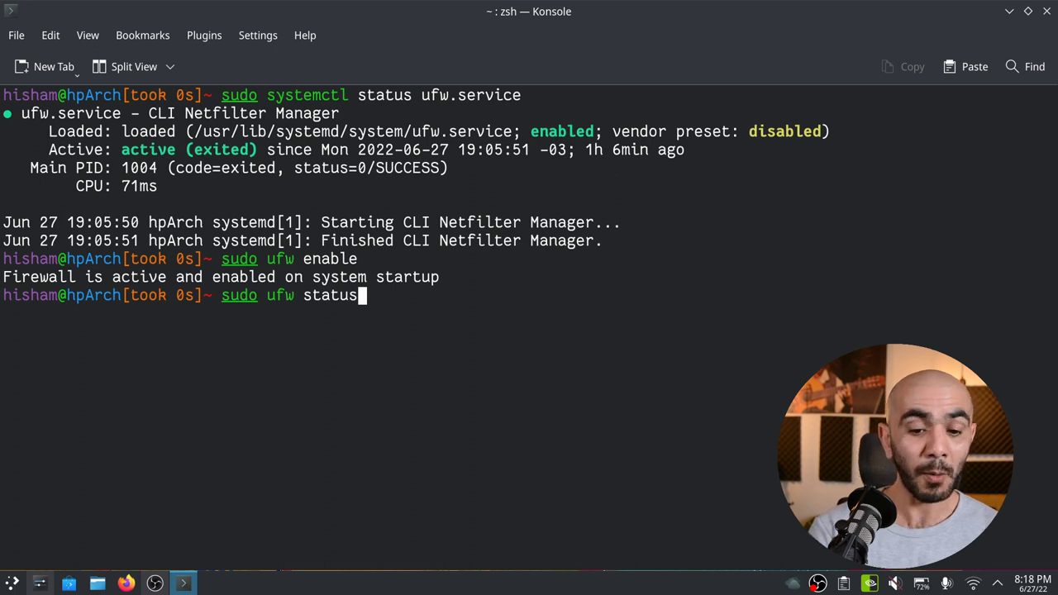
type(" v")
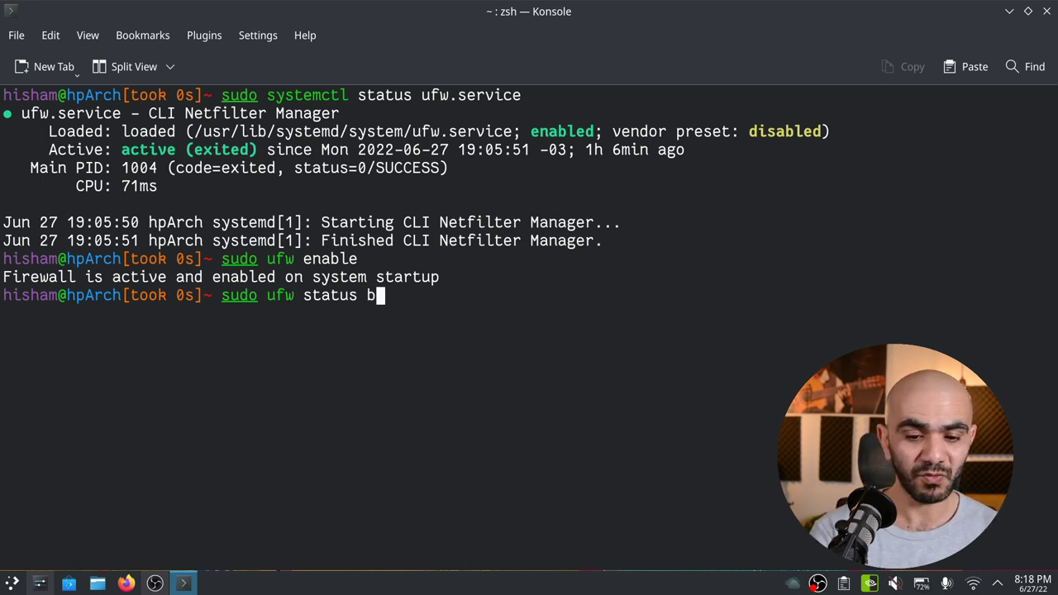
type("erbose")
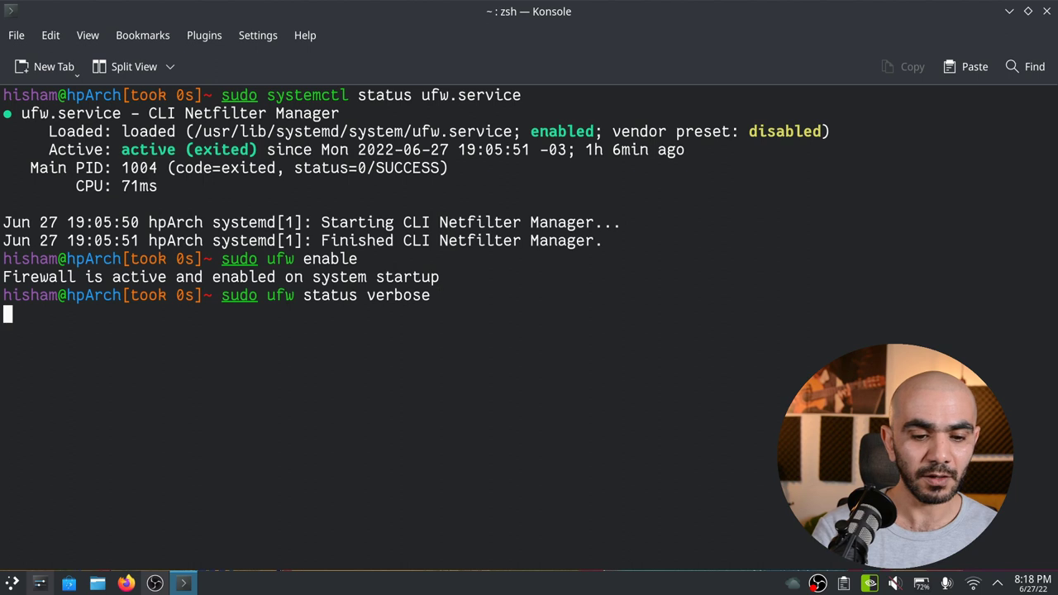
key("Return")
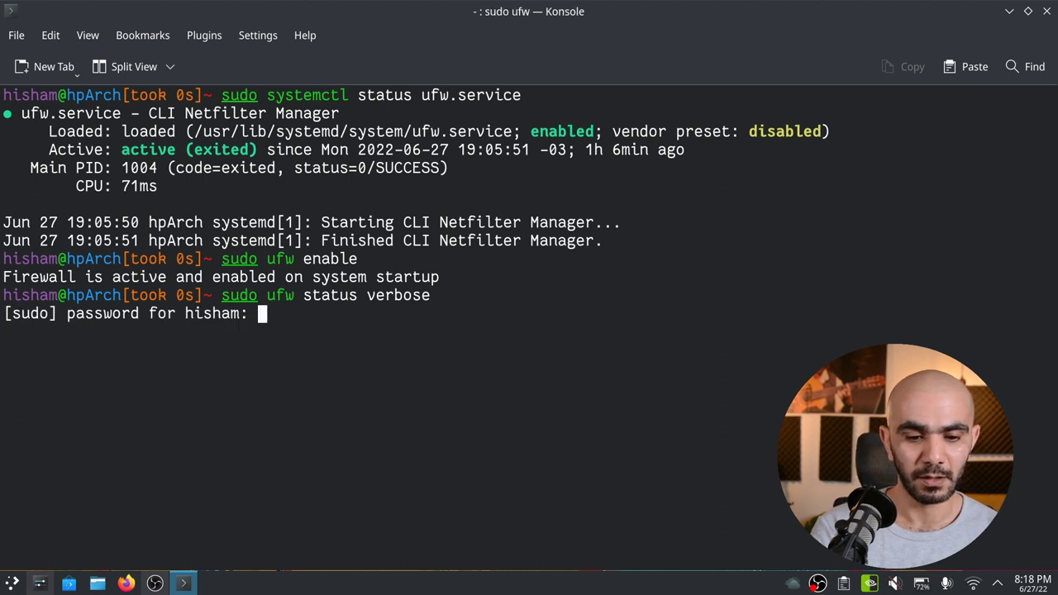
key("Return")
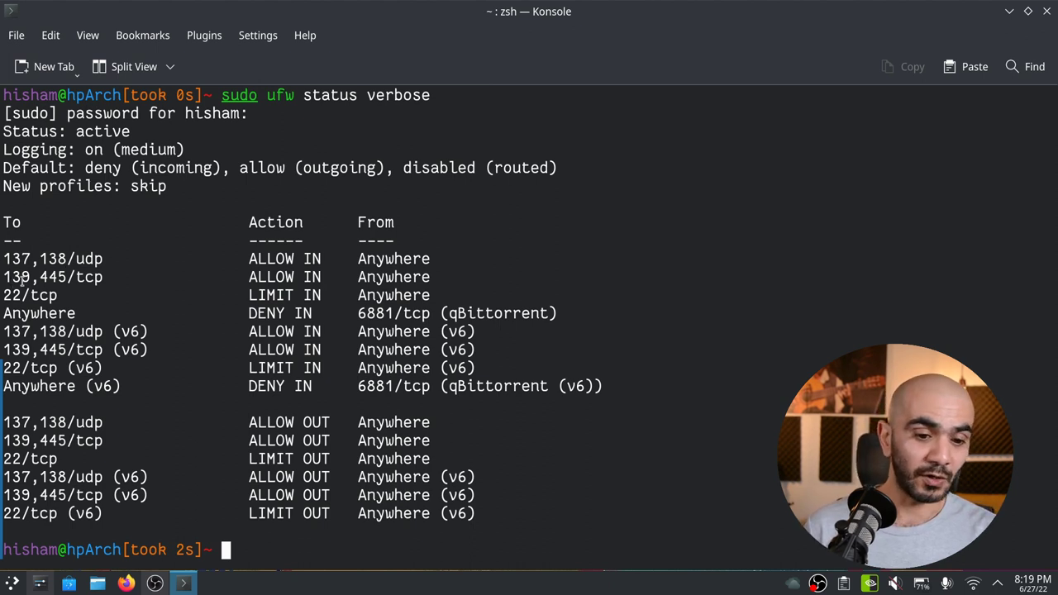
Examine the incoming rules in the status output, highlighting the SAMBA ports, 22/tcp and the qBittorrent 6881/tcp entry.
left_click_drag(68, 277, 4, 259)
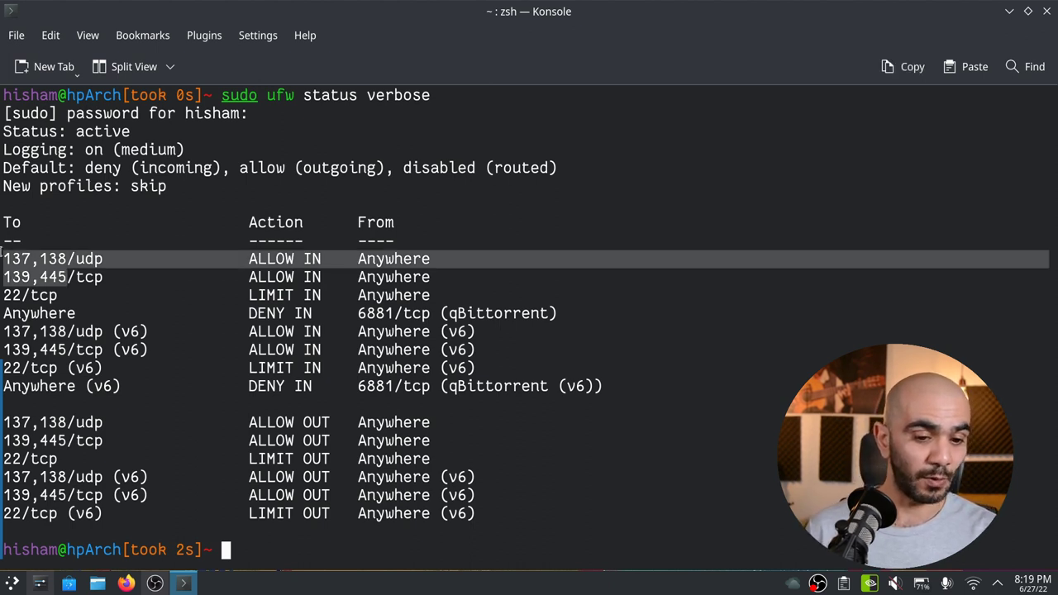
left_click(53, 261)
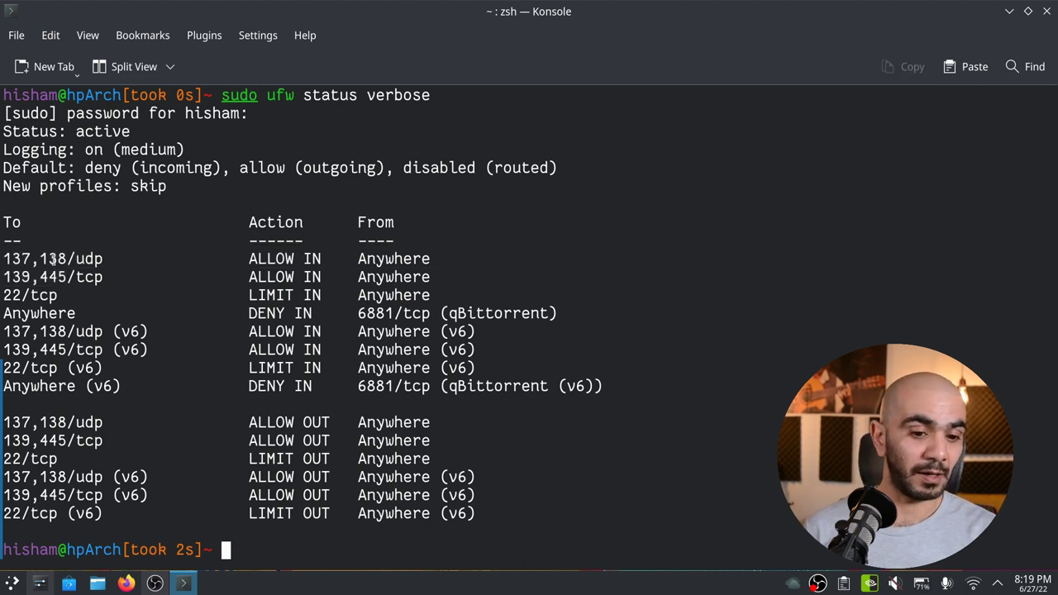
double_click(6, 296)
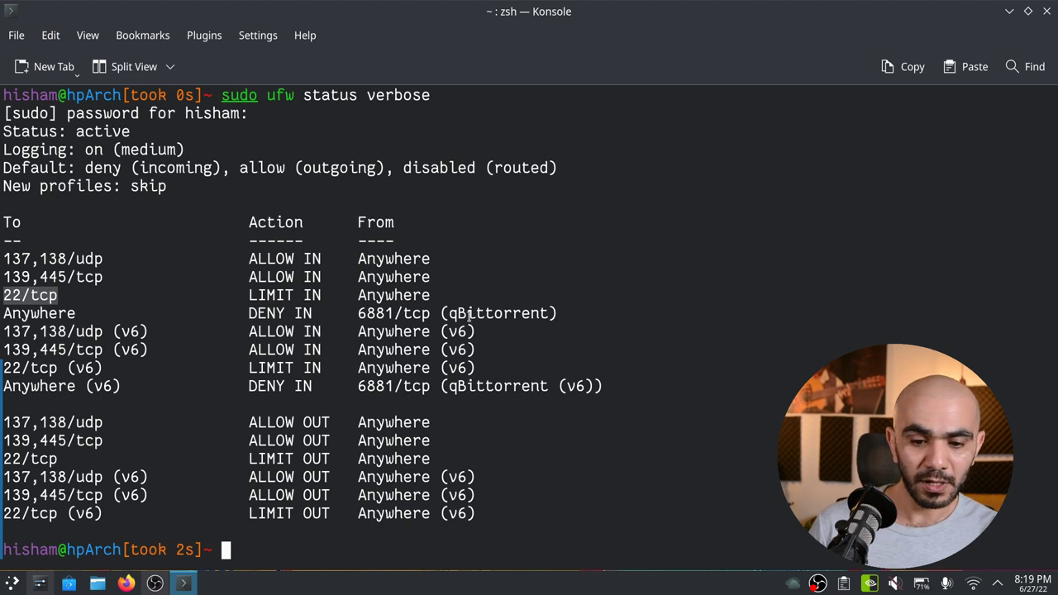
triple_click(379, 312)
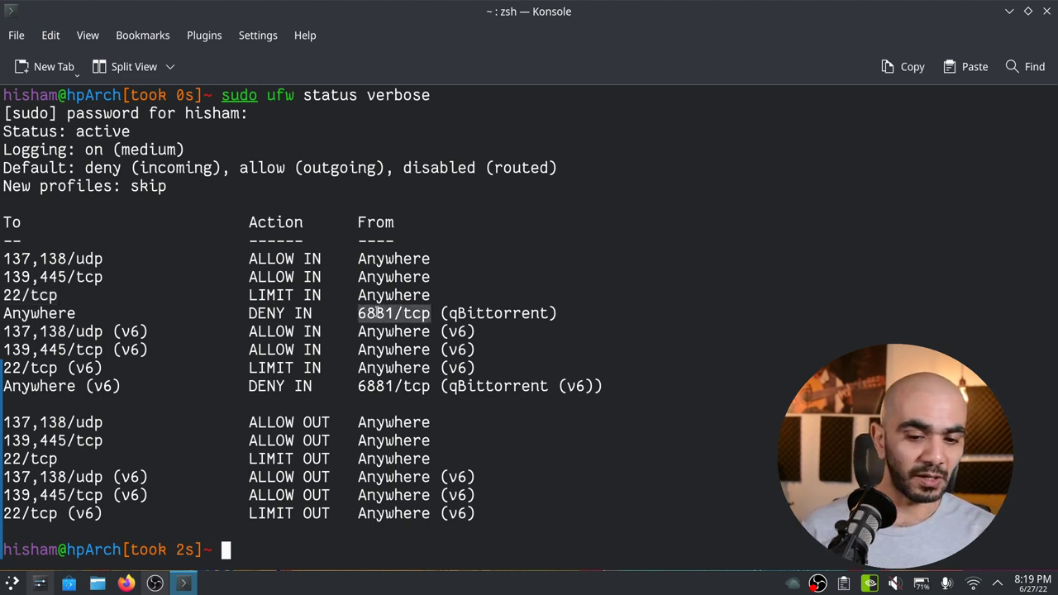